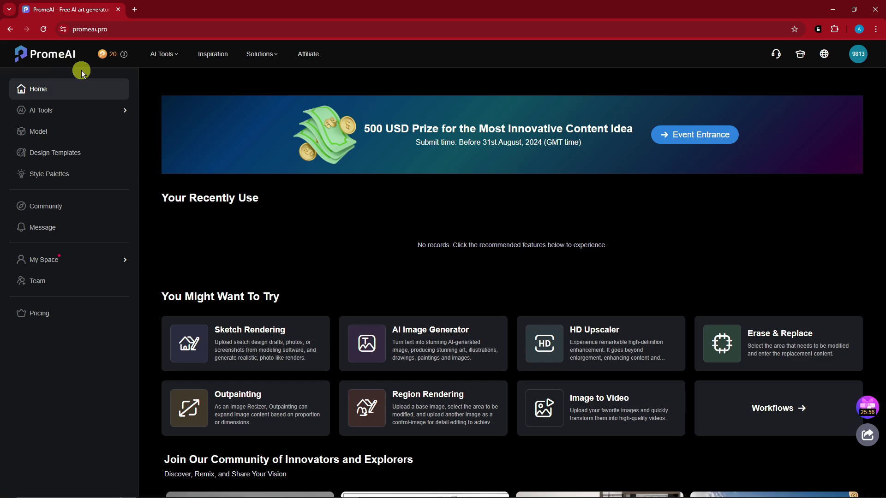
Review the membership pricing (yearly, team and coin options), then return to the home page.
{"action": "mouse_move", "coordinate": [125, 56]}
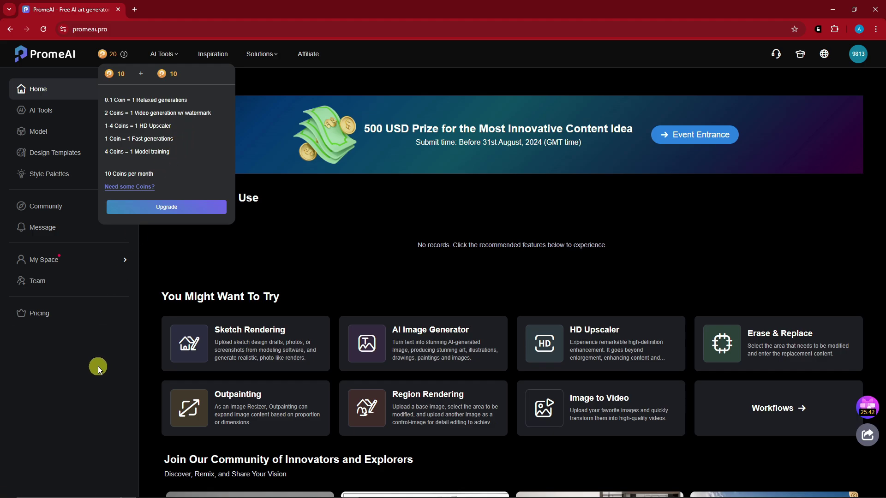
{"action": "left_click", "coordinate": [48, 317]}
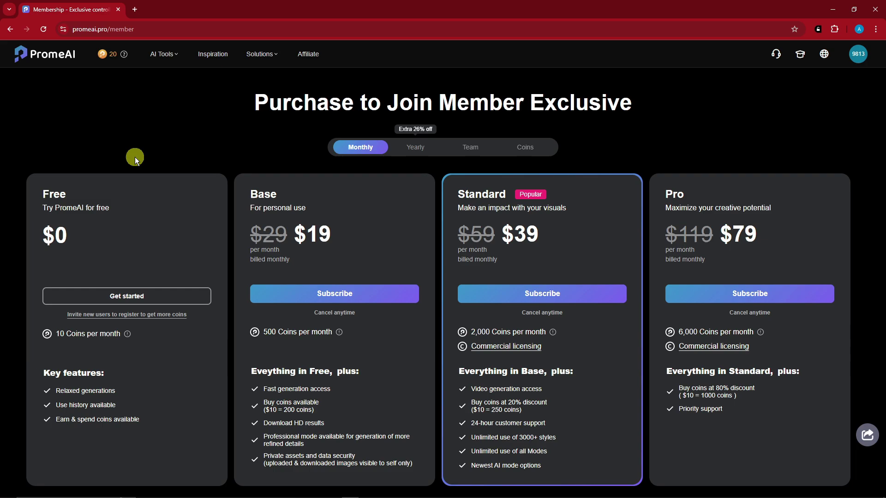
{"action": "left_click", "coordinate": [418, 148]}
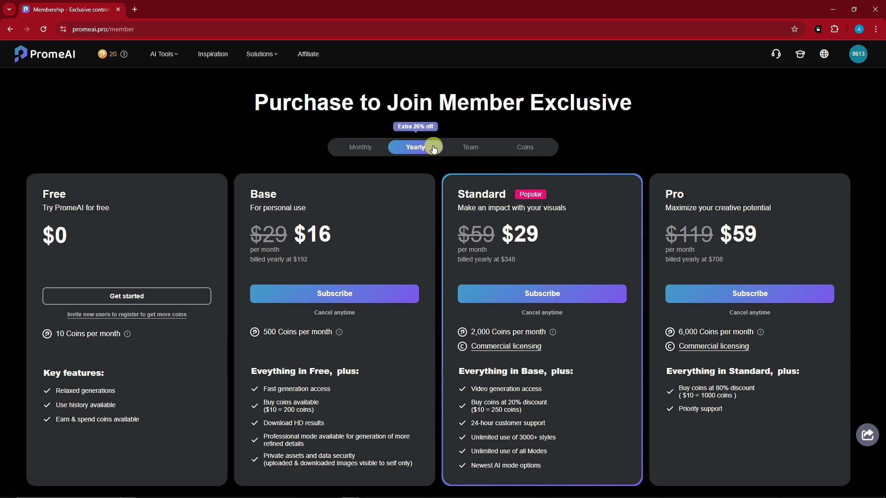
{"action": "left_click", "coordinate": [467, 148]}
{"action": "left_click", "coordinate": [520, 147]}
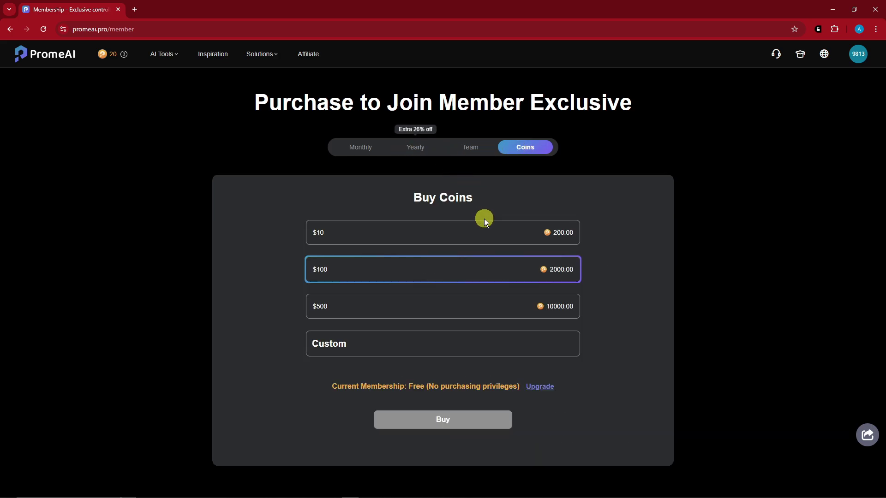
{"action": "left_click", "coordinate": [368, 147]}
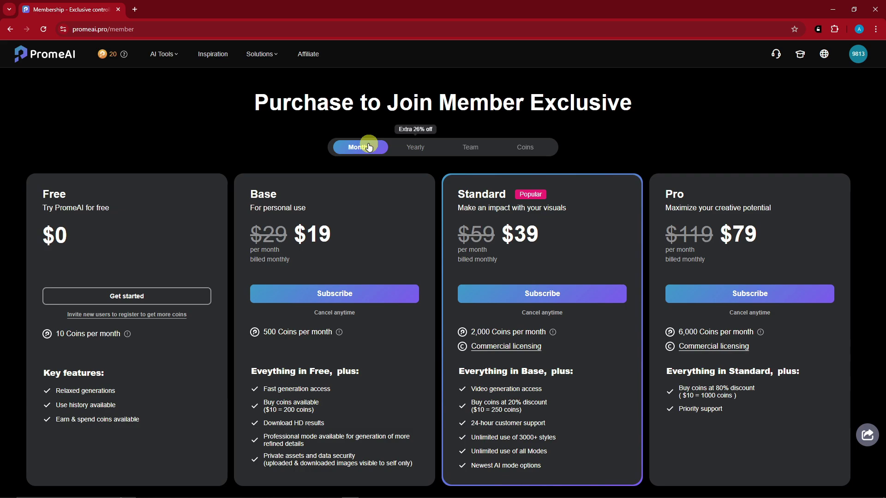
{"action": "left_click", "coordinate": [521, 146]}
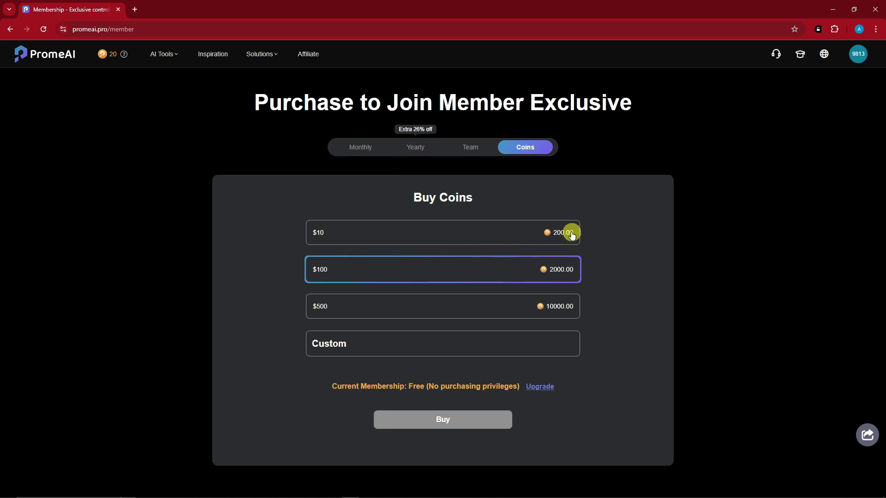
{"action": "left_click", "coordinate": [360, 148]}
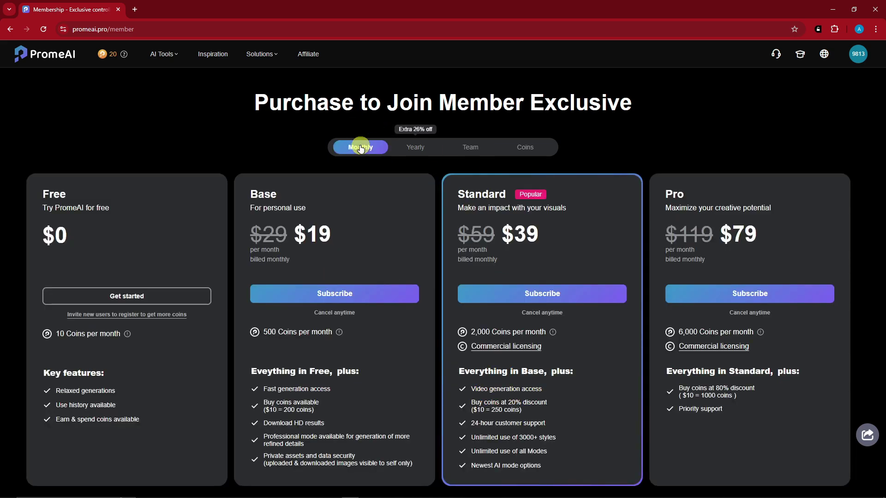
{"action": "left_click", "coordinate": [47, 53]}
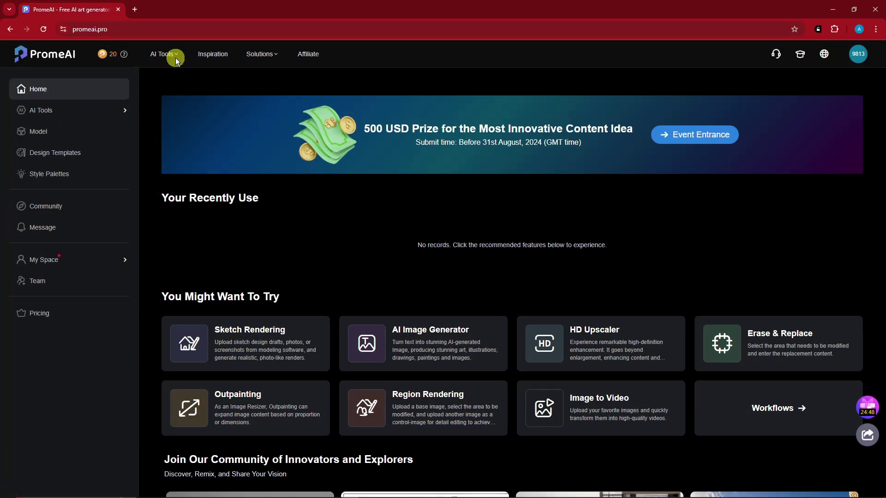
Open the full AI tools list, scroll through it, and go to the AI Image Generator.
{"action": "mouse_move", "coordinate": [176, 61]}
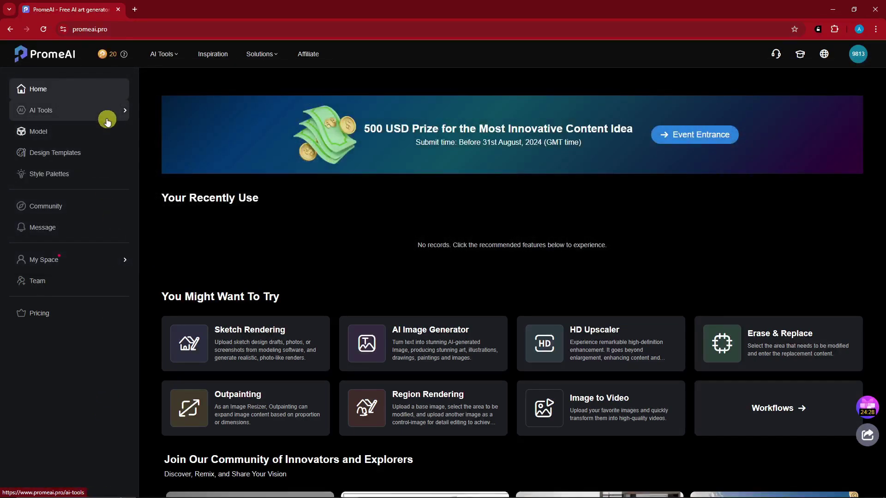
{"action": "left_click", "coordinate": [108, 117]}
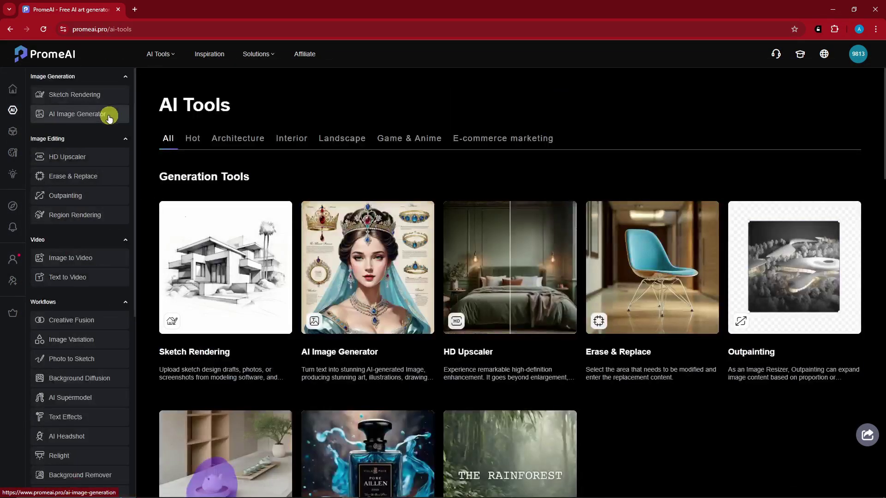
{"action": "left_click_drag", "start_coordinate": [134, 112], "coordinate": [134, 300]}
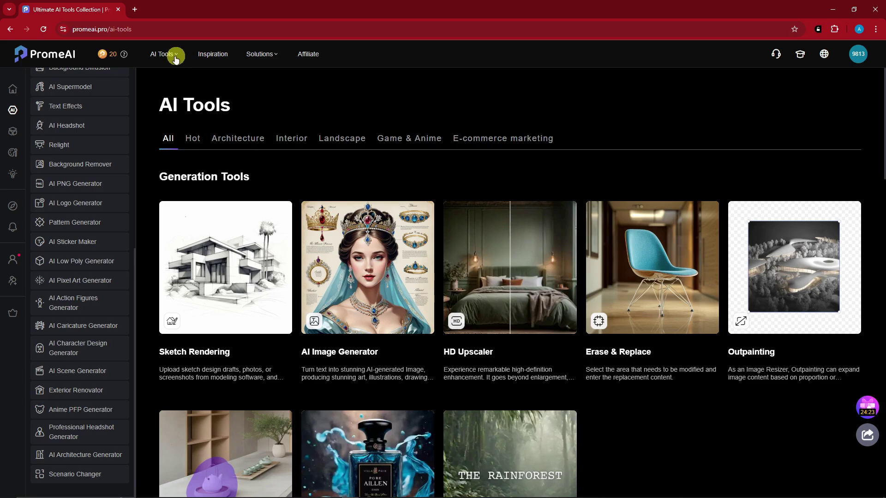
{"action": "scroll", "coordinate": [73, 256], "scroll_direction": "up", "scroll_amount": 2}
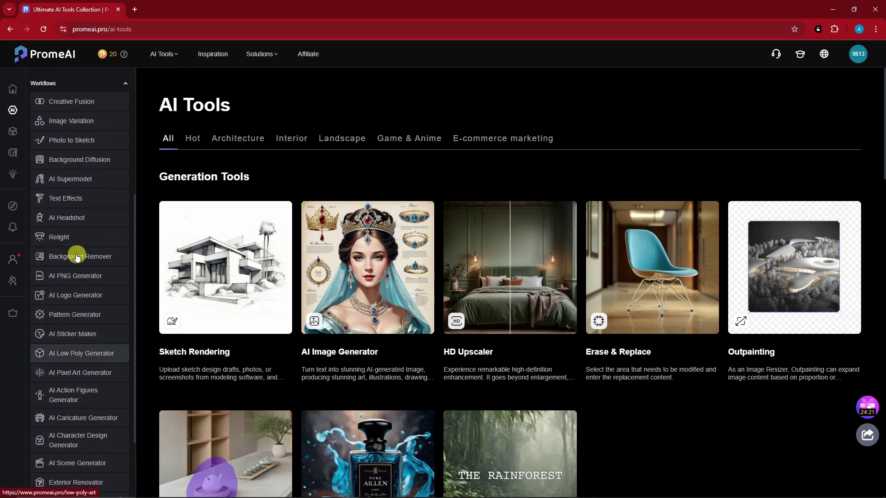
{"action": "scroll", "coordinate": [77, 257], "scroll_direction": "up", "scroll_amount": 4}
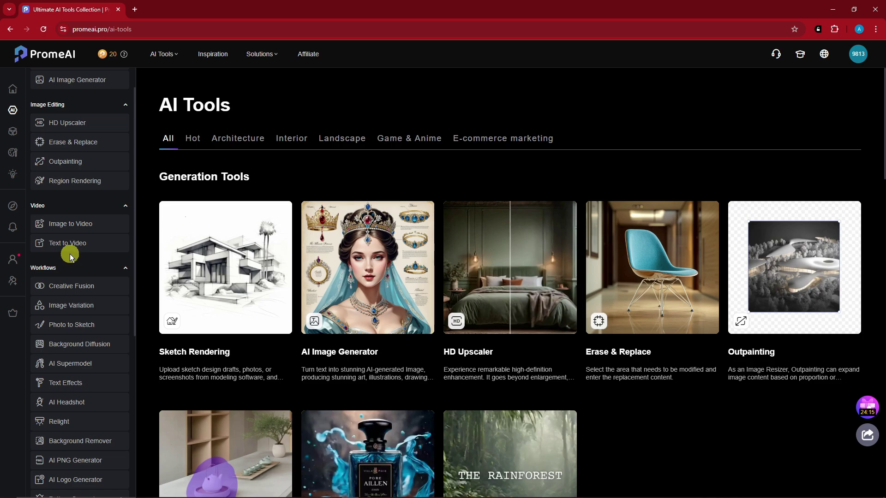
{"action": "scroll", "coordinate": [76, 226], "scroll_direction": "up", "scroll_amount": 1}
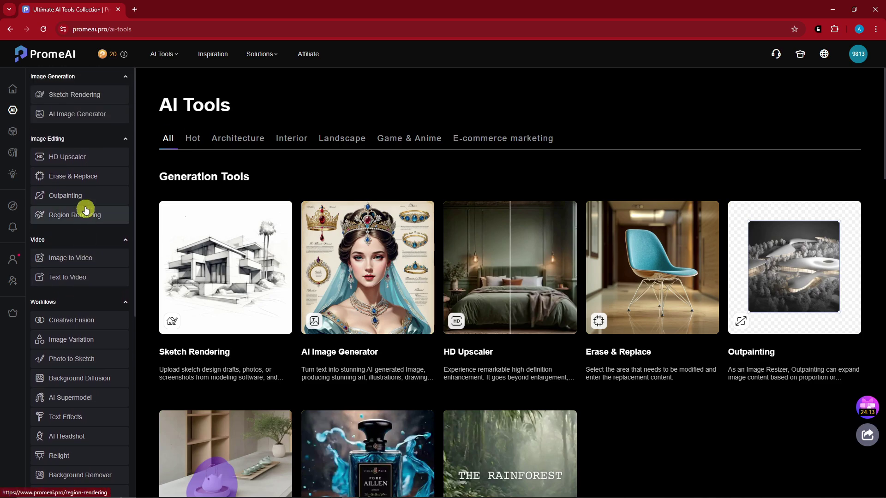
{"action": "left_click", "coordinate": [89, 114]}
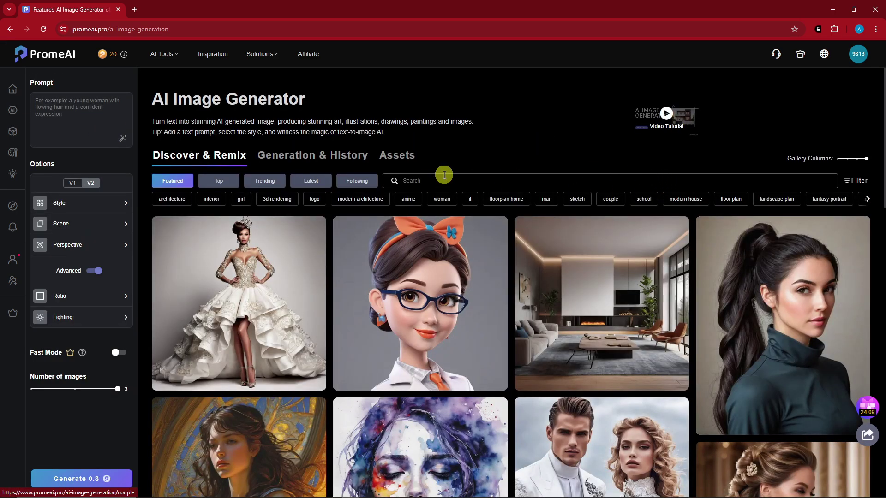
Search the image gallery for 'Sketch' and scroll through the returned works.
{"action": "left_click", "coordinate": [446, 181]}
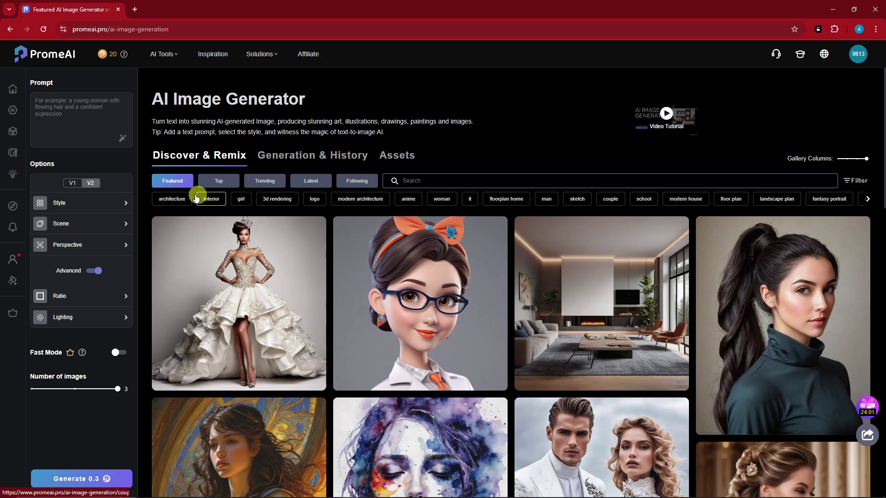
{"action": "scroll", "coordinate": [879, 154], "scroll_direction": "down", "scroll_amount": 1}
{"action": "scroll", "coordinate": [878, 155], "scroll_direction": "down", "scroll_amount": 2}
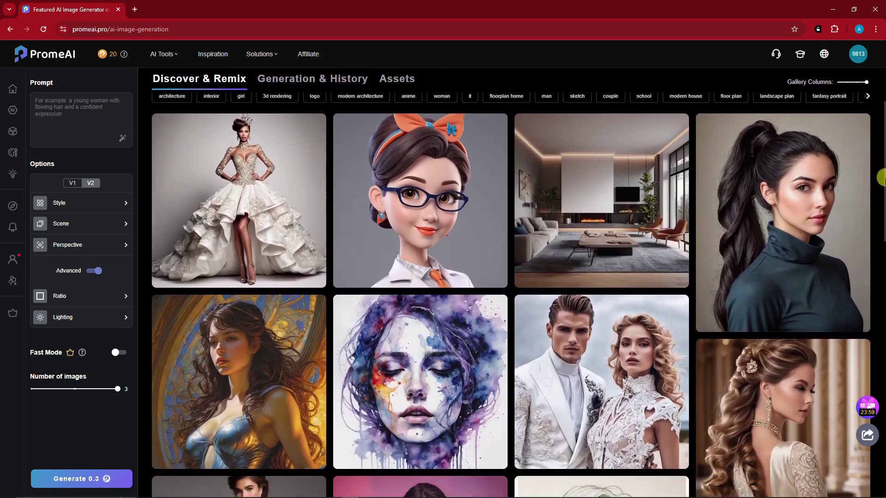
{"action": "scroll", "coordinate": [878, 144], "scroll_direction": "up", "scroll_amount": 3}
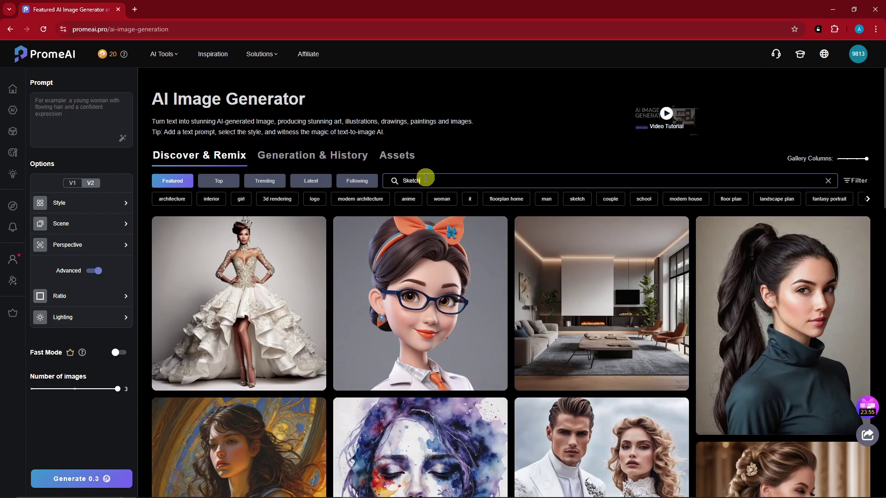
{"action": "key", "text": "Return"}
{"action": "scroll", "coordinate": [881, 172], "scroll_direction": "down", "scroll_amount": 2}
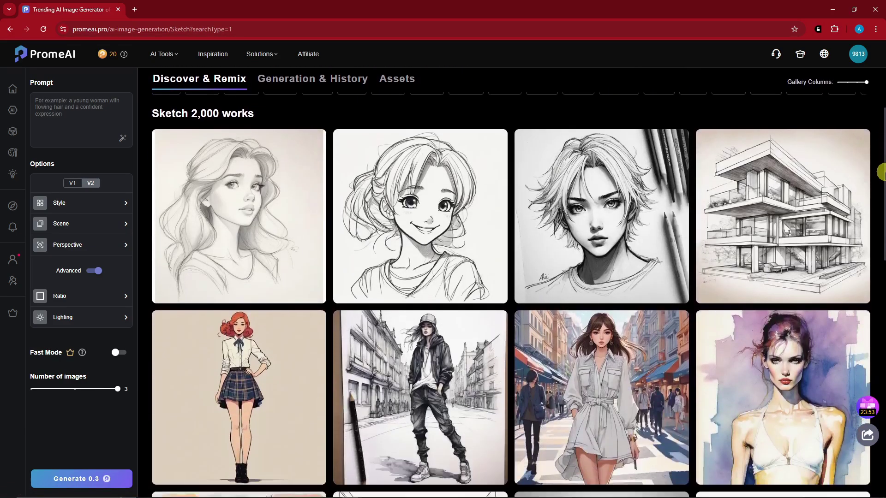
{"action": "mouse_move", "coordinate": [880, 172]}
{"action": "left_mouse_down"}
{"action": "mouse_move", "coordinate": [881, 318]}
{"action": "mouse_move", "coordinate": [881, 221]}
{"action": "left_mouse_up"}
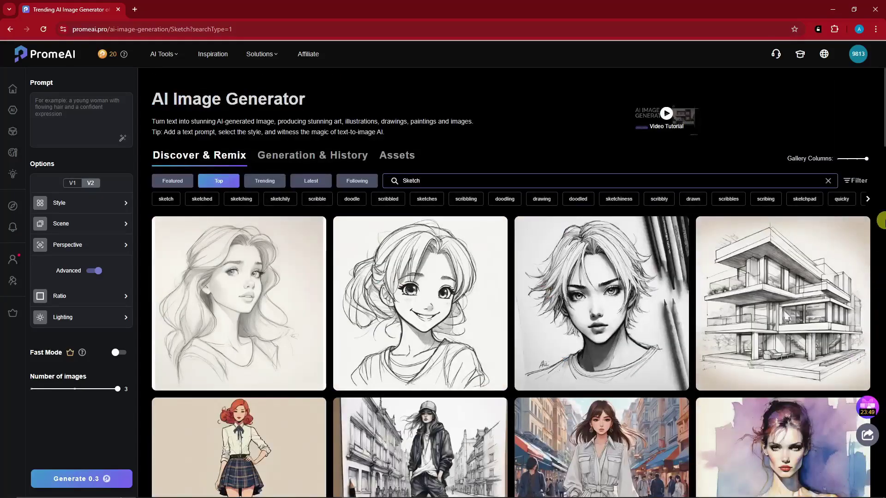
{"action": "scroll", "coordinate": [881, 85], "scroll_direction": "down", "scroll_amount": 2}
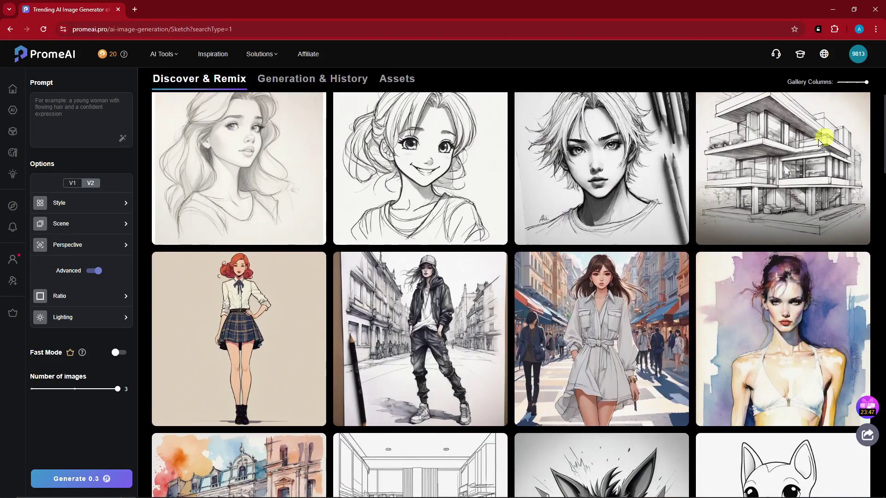
{"action": "scroll", "coordinate": [747, 187], "scroll_direction": "down", "scroll_amount": 1}
Remix the modern house sketch to prefill the prompt 'modern Architecture Sketch' and enable Advanced.
{"action": "left_click", "coordinate": [773, 124]}
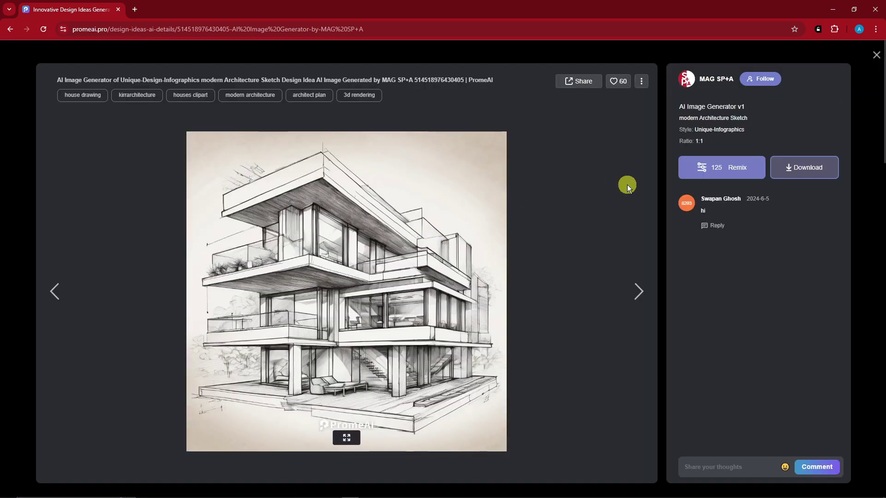
{"action": "left_click", "coordinate": [816, 169]}
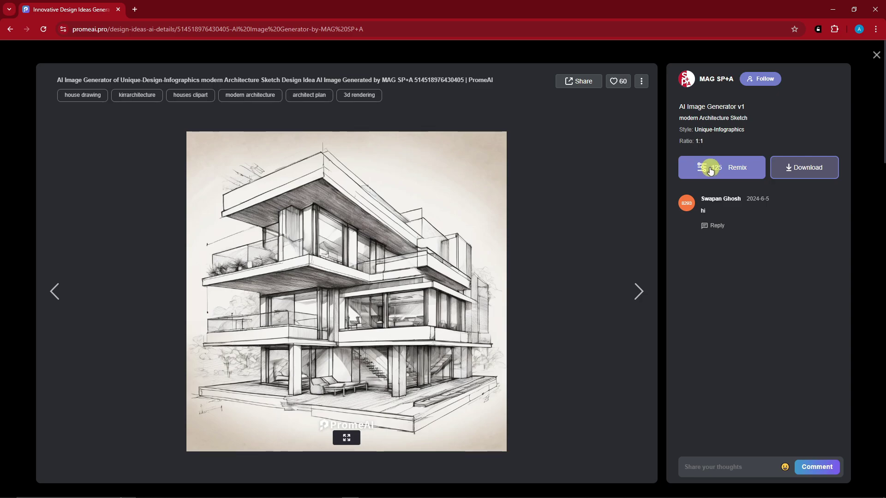
{"action": "left_click", "coordinate": [716, 169]}
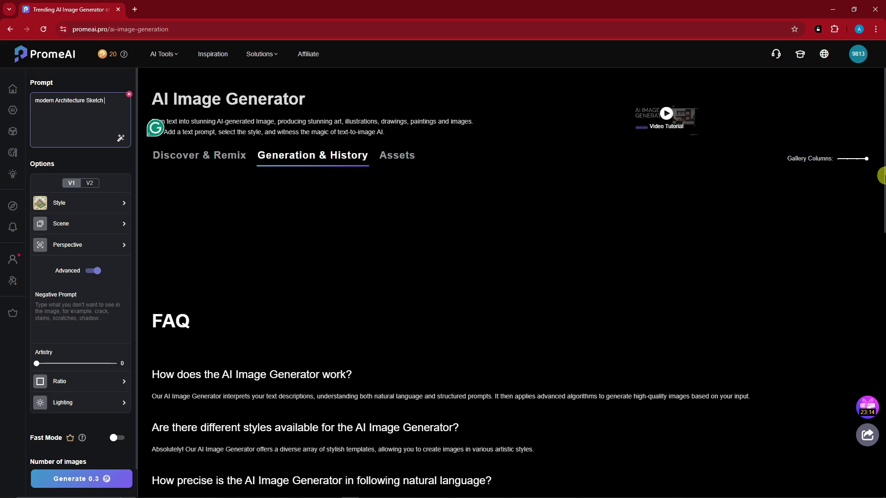
{"action": "mouse_move", "coordinate": [882, 175]}
{"action": "left_mouse_down"}
{"action": "mouse_move", "coordinate": [882, 415]}
{"action": "mouse_move", "coordinate": [880, 158]}
{"action": "left_mouse_up"}
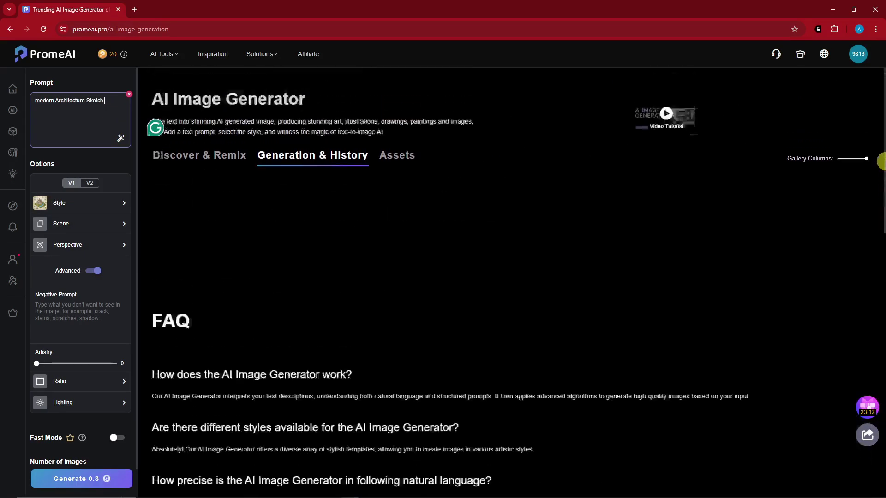
{"action": "left_click_drag", "start_coordinate": [111, 101], "coordinate": [36, 100]}
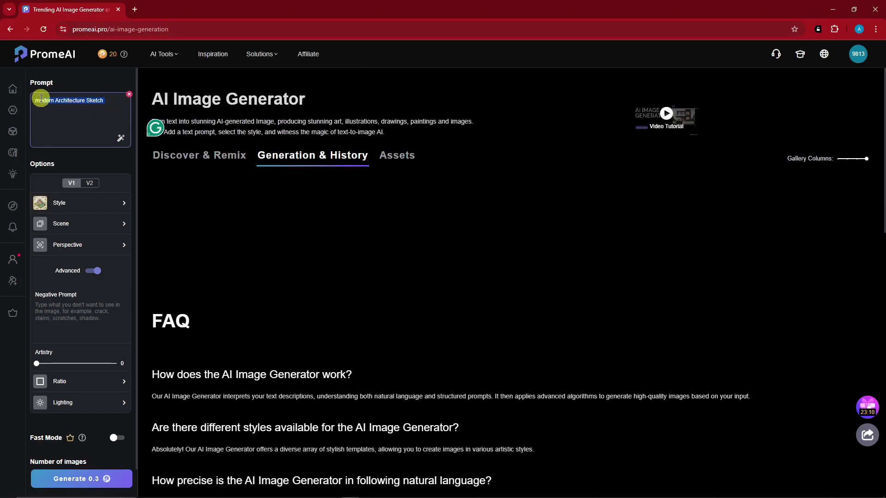
{"action": "left_click", "coordinate": [117, 107]}
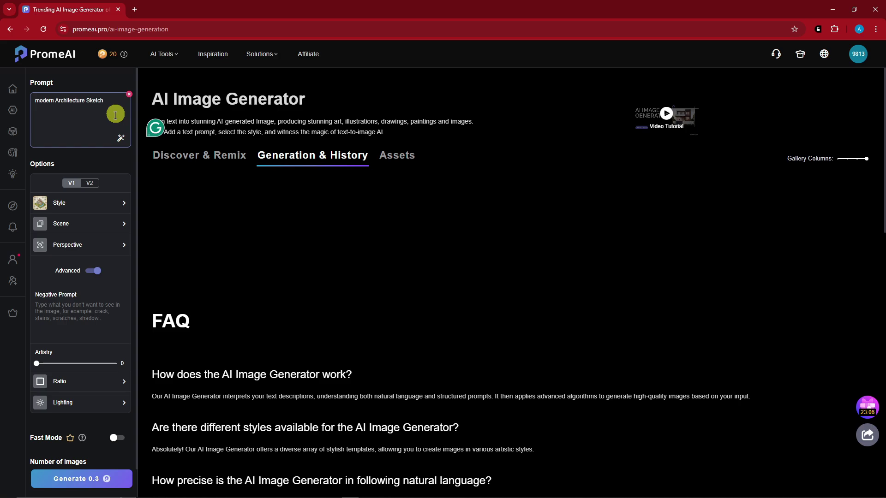
{"action": "left_click", "coordinate": [89, 183]}
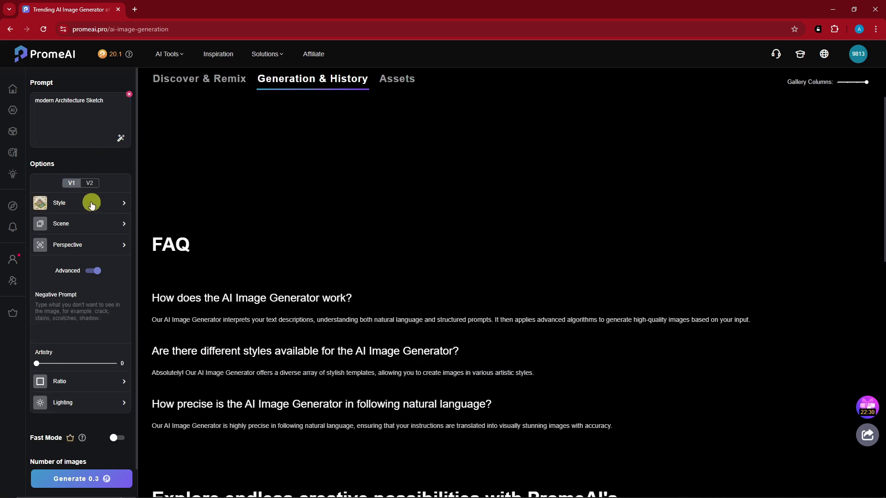
Set the style to Blueprint and the scene to Architecture > Residence Building.
{"action": "left_click", "coordinate": [92, 204]}
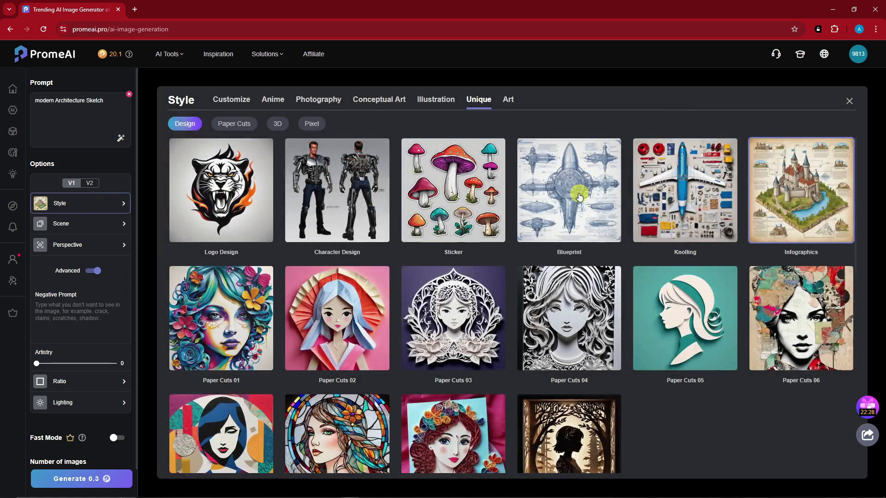
{"action": "left_click", "coordinate": [579, 197]}
{"action": "left_click", "coordinate": [81, 225]}
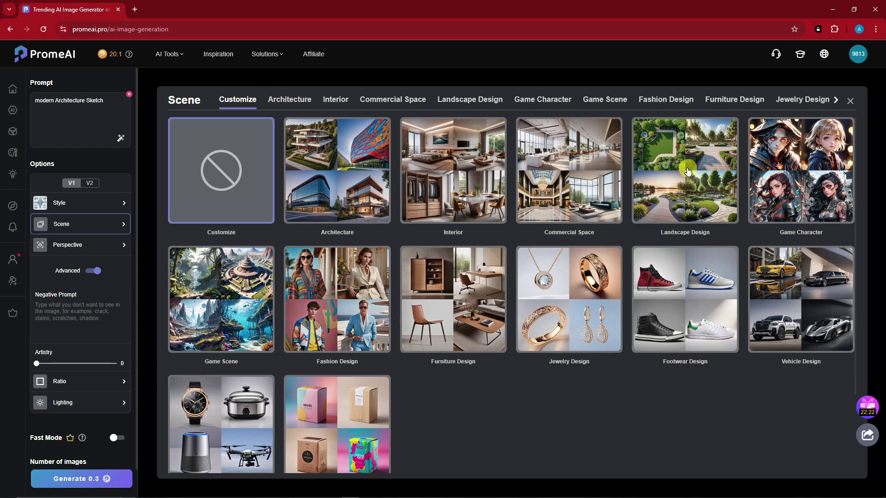
{"action": "left_click", "coordinate": [568, 171]}
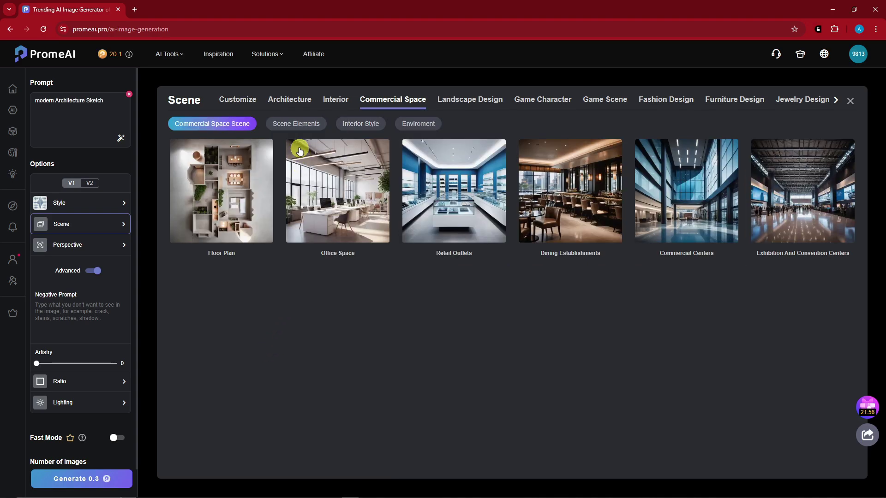
{"action": "left_click", "coordinate": [289, 105]}
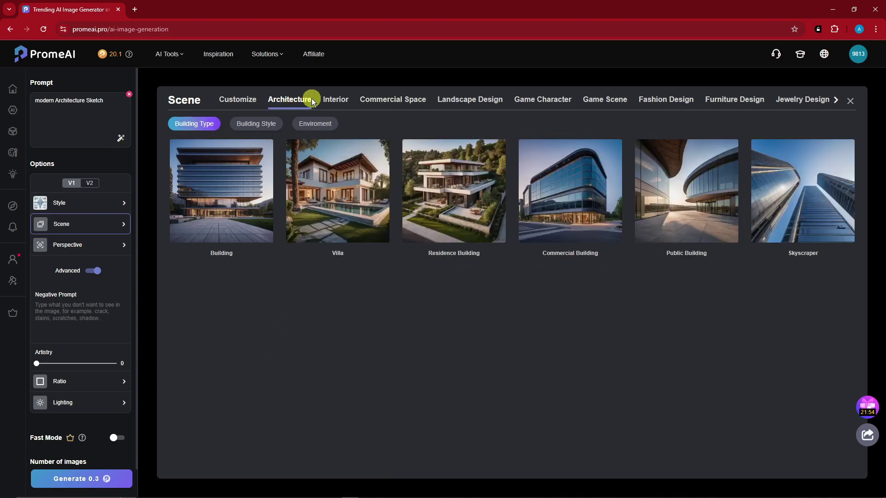
{"action": "left_click", "coordinate": [465, 189]}
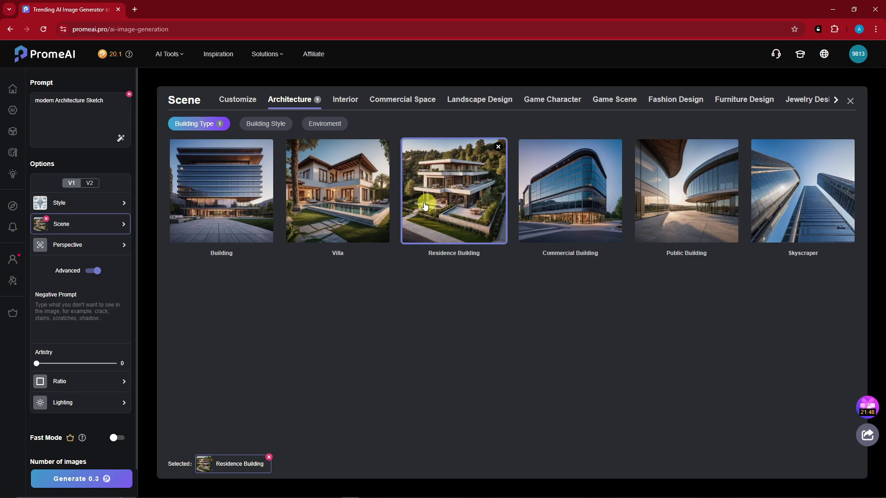
Choose Aerial View as the camera perspective and close the picker.
{"action": "left_click", "coordinate": [90, 246]}
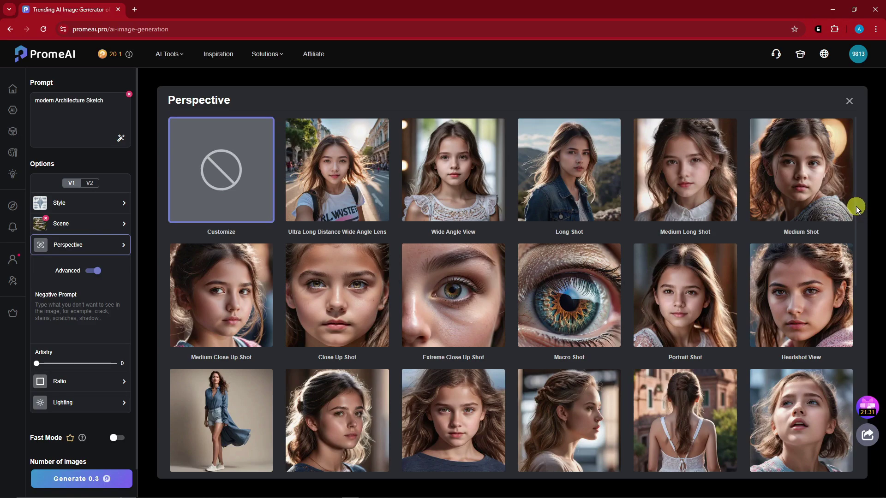
{"action": "left_click_drag", "start_coordinate": [856, 206], "coordinate": [817, 418]}
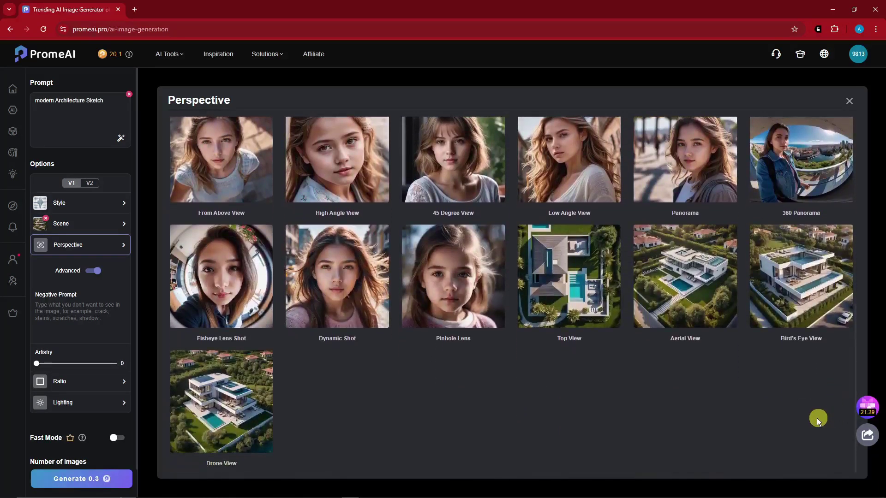
{"action": "left_click", "coordinate": [682, 259]}
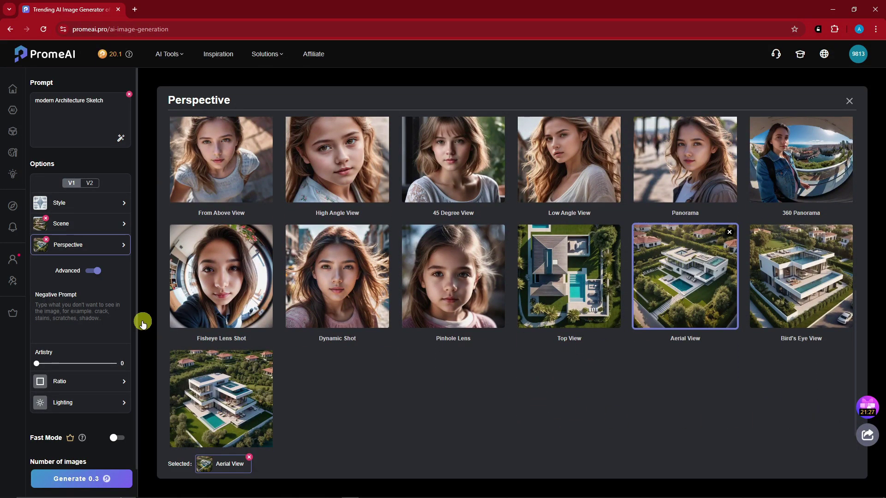
{"action": "scroll", "coordinate": [132, 283], "scroll_direction": "down", "scroll_amount": 1}
{"action": "scroll", "coordinate": [85, 261], "scroll_direction": "down", "scroll_amount": 1}
{"action": "scroll", "coordinate": [74, 295], "scroll_direction": "up", "scroll_amount": 2}
{"action": "left_click", "coordinate": [73, 308]}
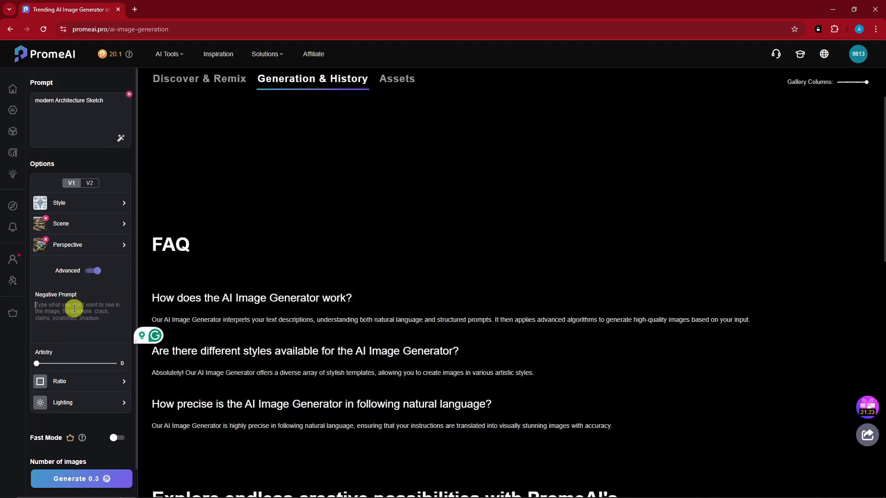
Enter negative prompt 'Blurry, pixelated, noisy', choose the 16:9 ratio, and raise Artistry.
{"action": "type", "text": "Blu"}
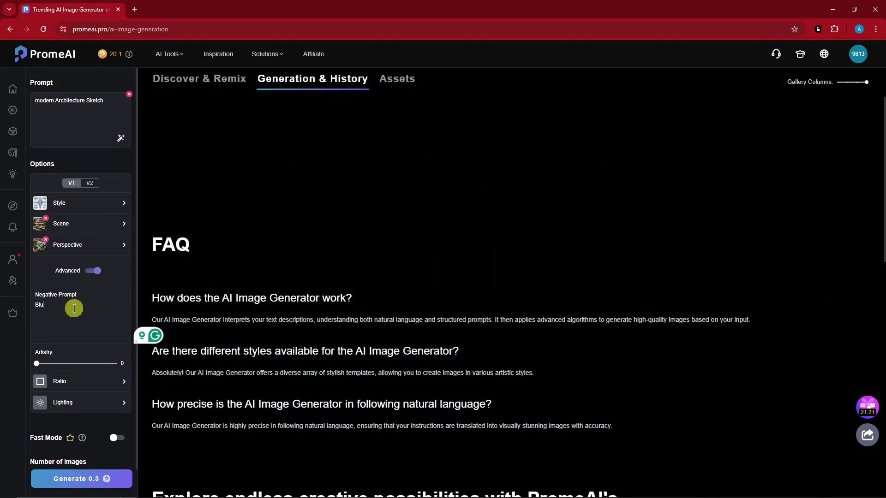
{"action": "type", "text": "rry, pixelated, noisy"}
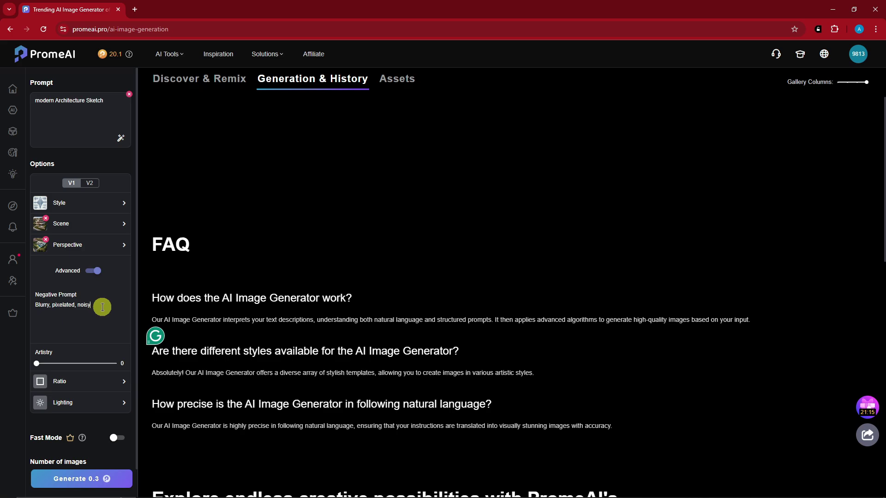
{"action": "scroll", "coordinate": [100, 306], "scroll_direction": "down", "scroll_amount": 1}
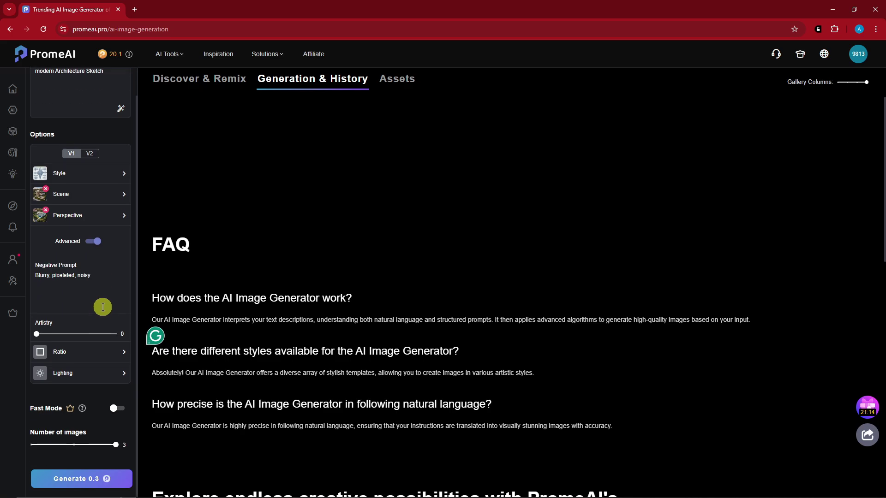
{"action": "left_click", "coordinate": [92, 354]}
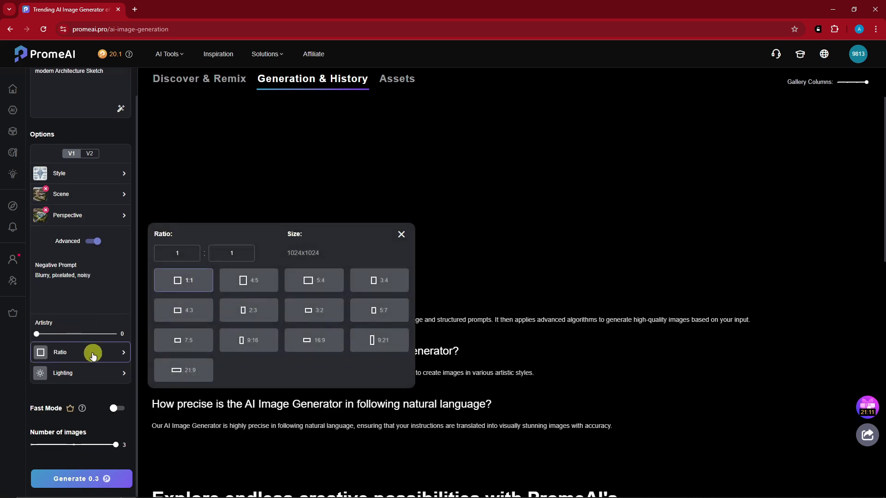
{"action": "left_click", "coordinate": [252, 280]}
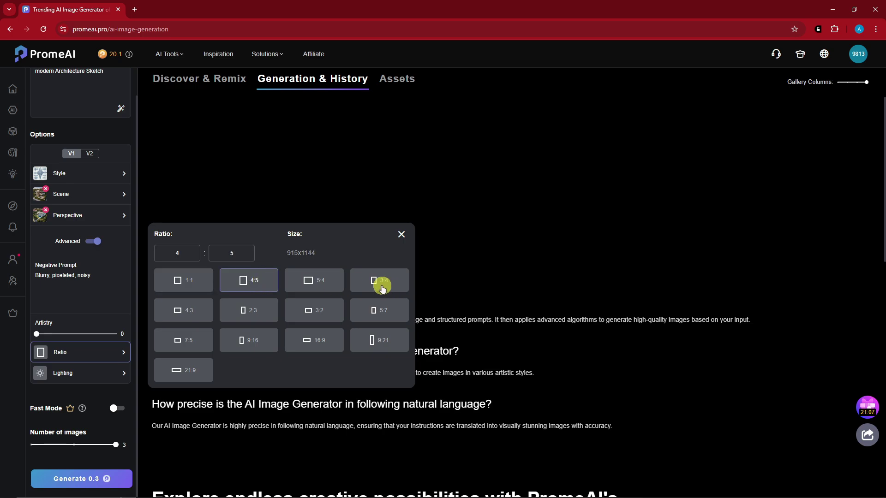
{"action": "left_click", "coordinate": [198, 281]}
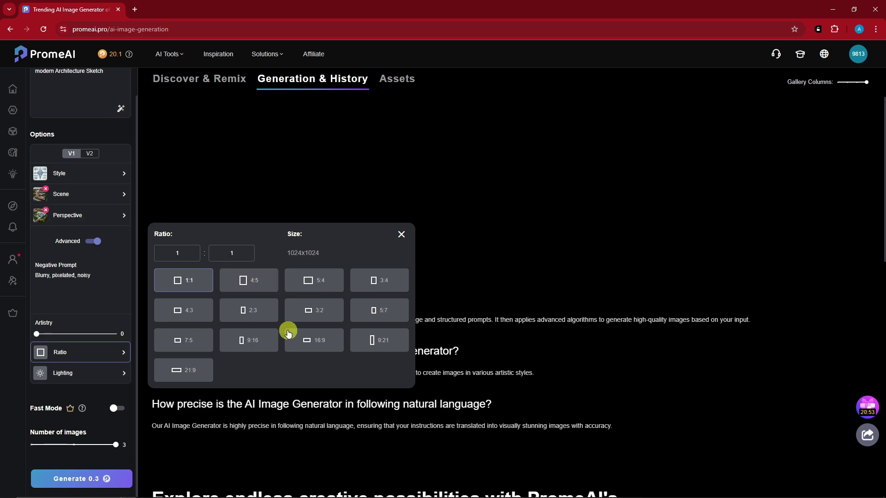
{"action": "left_click", "coordinate": [322, 346]}
{"action": "left_click_drag", "start_coordinate": [36, 333], "coordinate": [59, 336]}
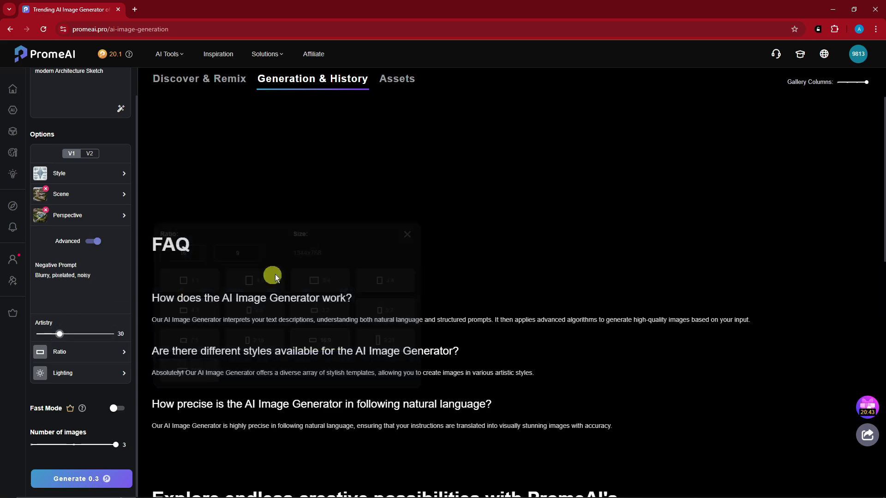
Leave the lighting style unset and keep the number of images at 3.
{"action": "left_click", "coordinate": [116, 375]}
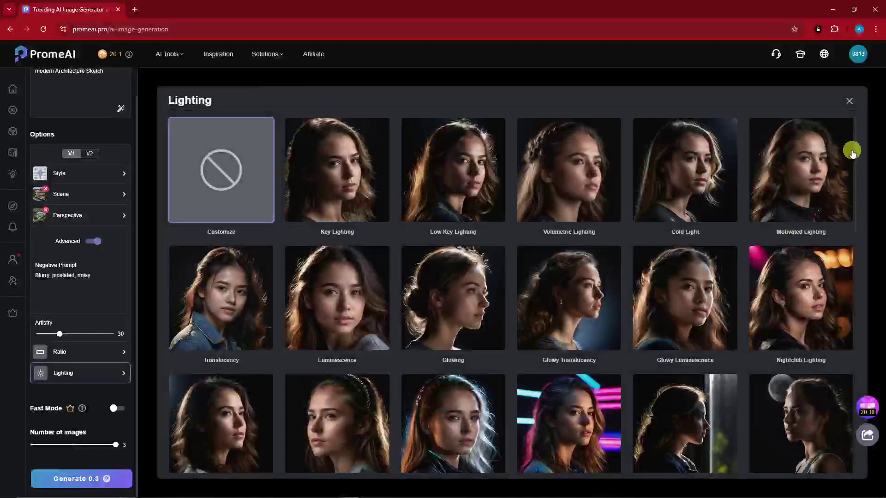
{"action": "scroll", "coordinate": [854, 153], "scroll_direction": "down", "scroll_amount": 4}
{"action": "scroll", "coordinate": [839, 323], "scroll_direction": "down", "scroll_amount": 8}
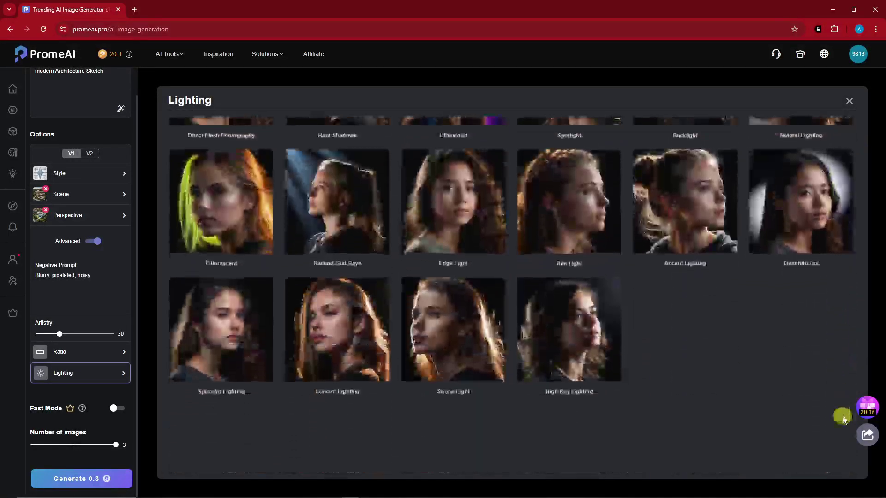
{"action": "left_click", "coordinate": [850, 100]}
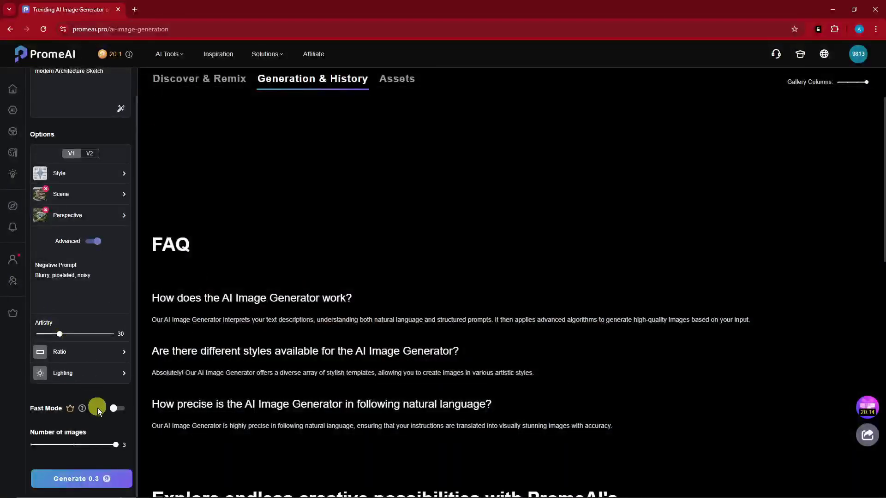
{"action": "mouse_move", "coordinate": [83, 412]}
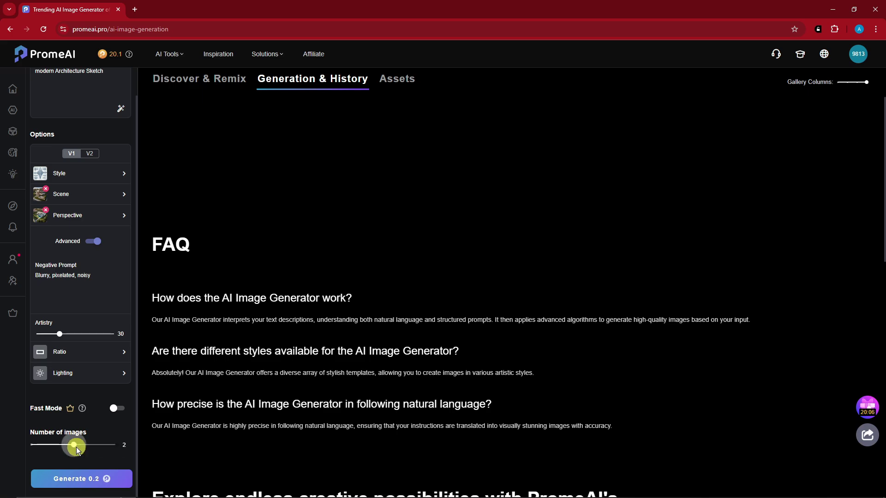
{"action": "left_click_drag", "start_coordinate": [73, 445], "coordinate": [130, 449]}
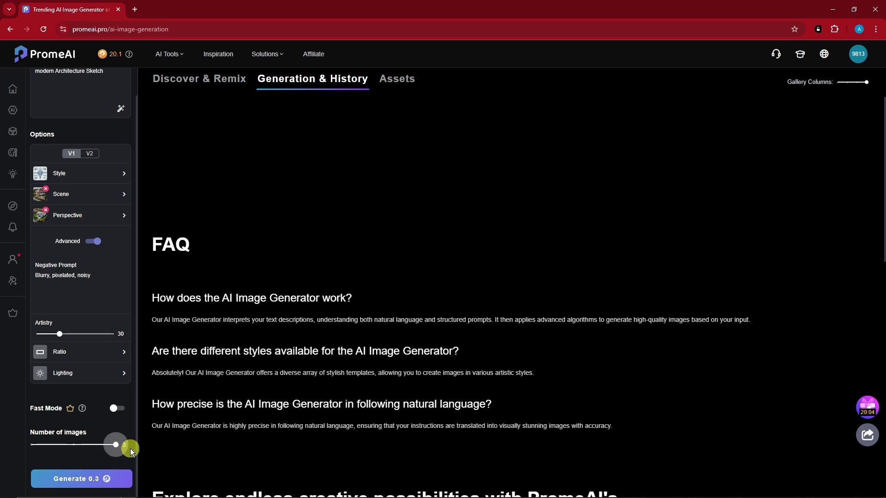
Generate the three blueprint images and step through each one at full size.
{"action": "left_click", "coordinate": [71, 479]}
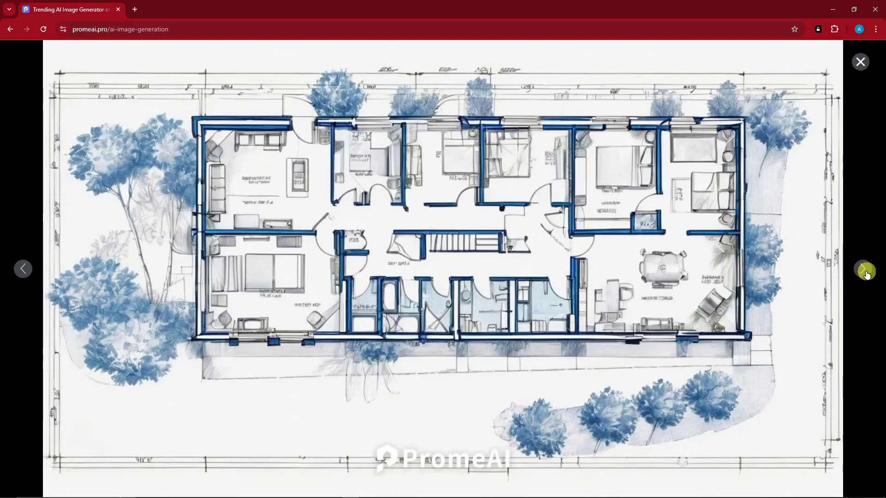
{"action": "left_click", "coordinate": [864, 271]}
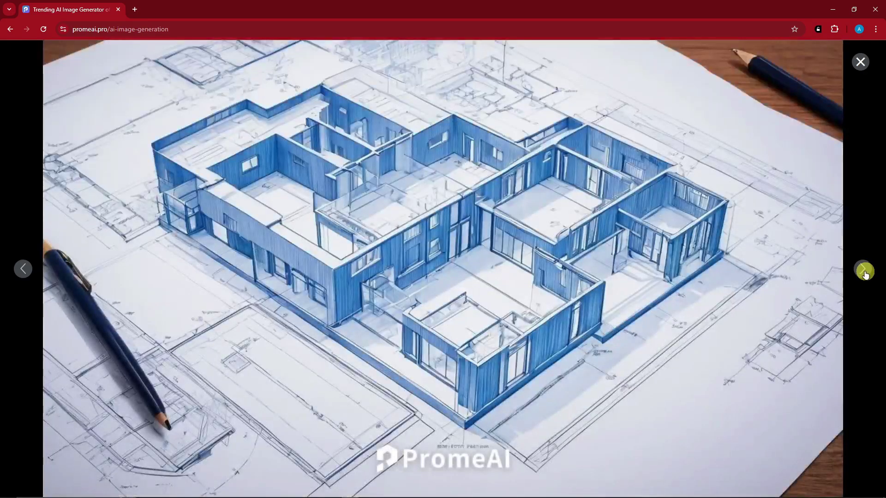
{"action": "left_click", "coordinate": [864, 271]}
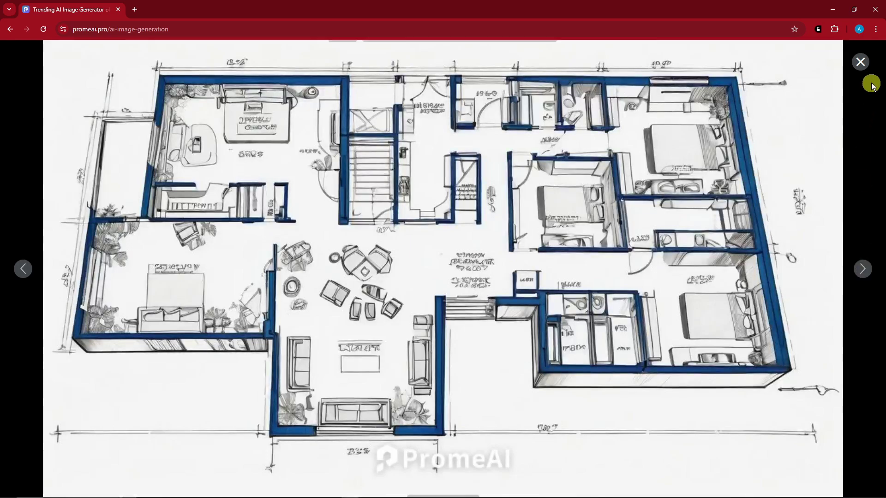
{"action": "left_click", "coordinate": [860, 63]}
{"action": "mouse_move", "coordinate": [408, 264]}
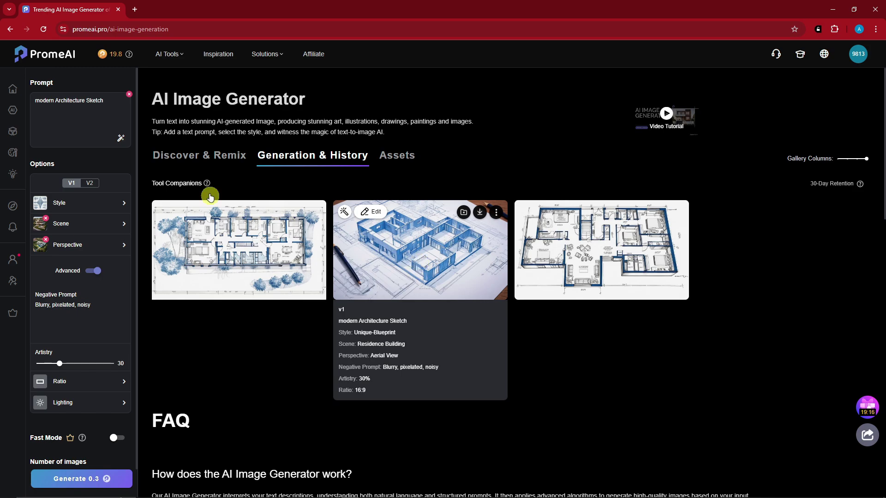
Select the prompt text, then scroll the options panel down and back up.
{"action": "left_click_drag", "start_coordinate": [37, 100], "coordinate": [99, 111]}
{"action": "left_click", "coordinate": [99, 112]}
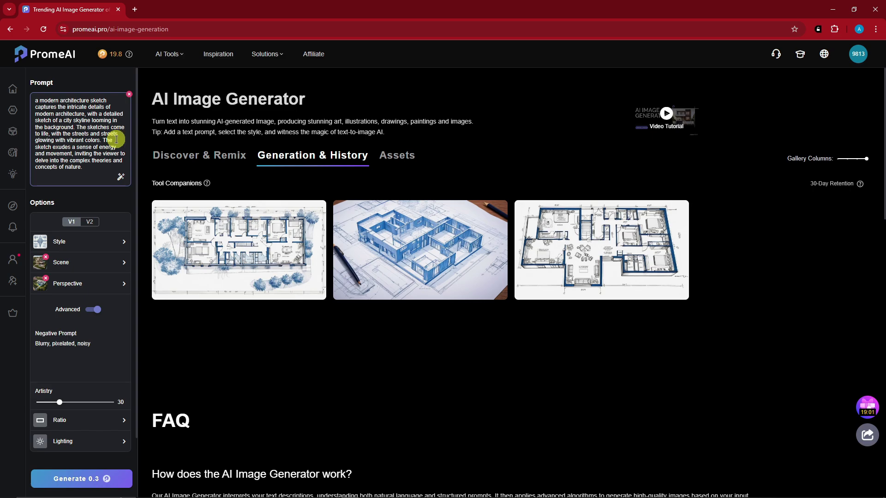
{"action": "scroll", "coordinate": [95, 217], "scroll_direction": "down", "scroll_amount": 2}
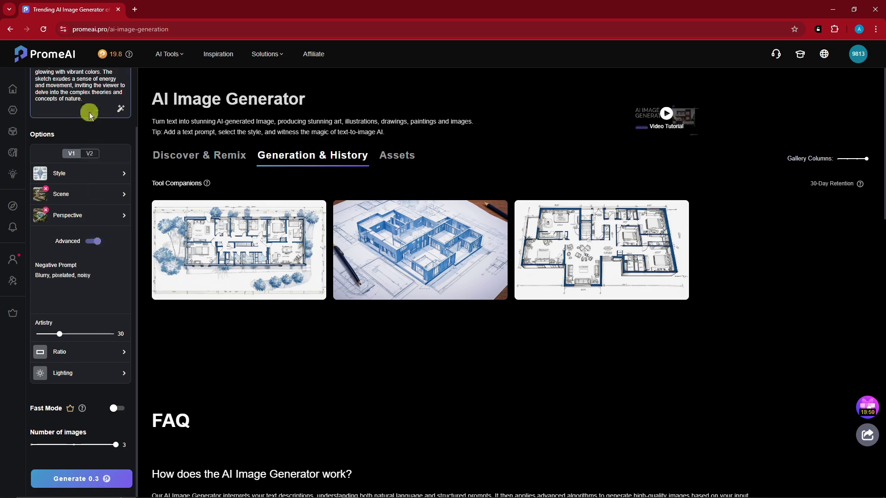
{"action": "scroll", "coordinate": [86, 113], "scroll_direction": "up", "scroll_amount": 2}
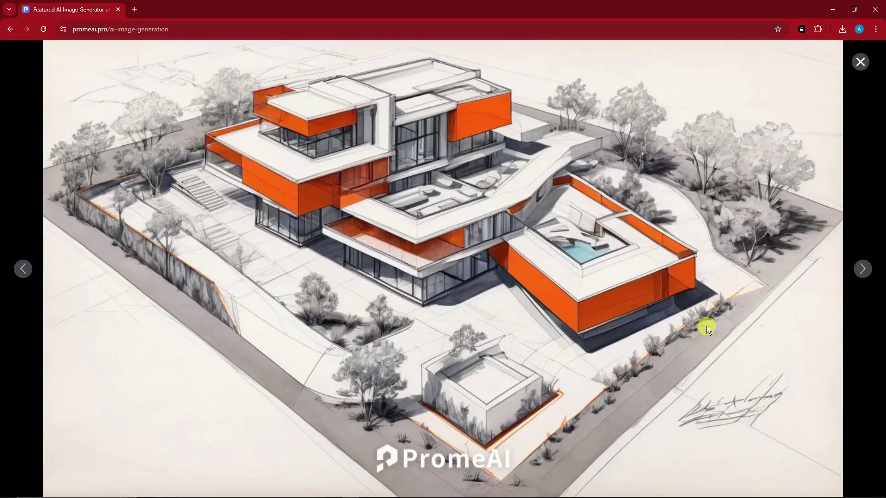
Step through five more featured house renderings, close the viewer, and go to AI Tools.
{"action": "key", "text": "Right"}
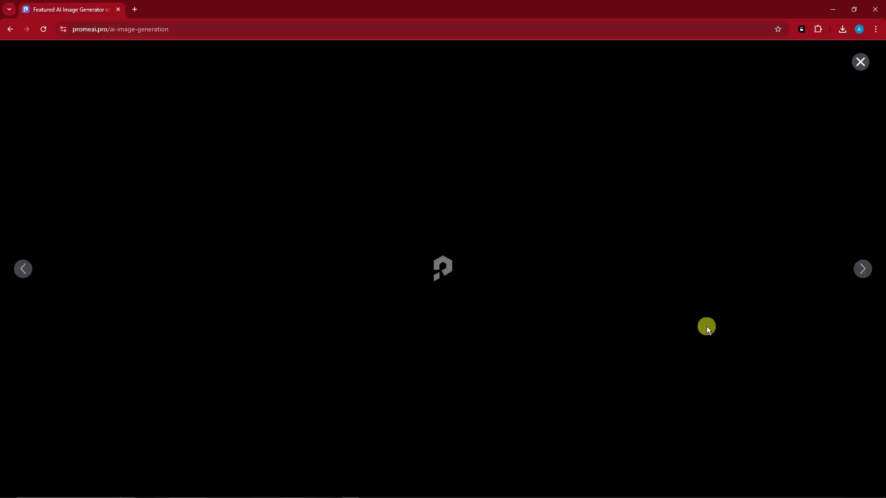
{"action": "key", "text": "Right"}
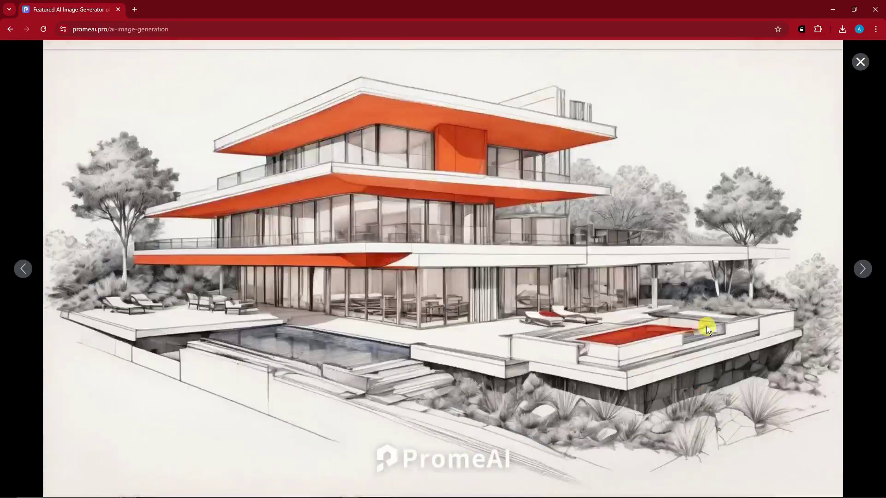
{"action": "key", "text": "Right"}
{"action": "key", "text": "Right"}
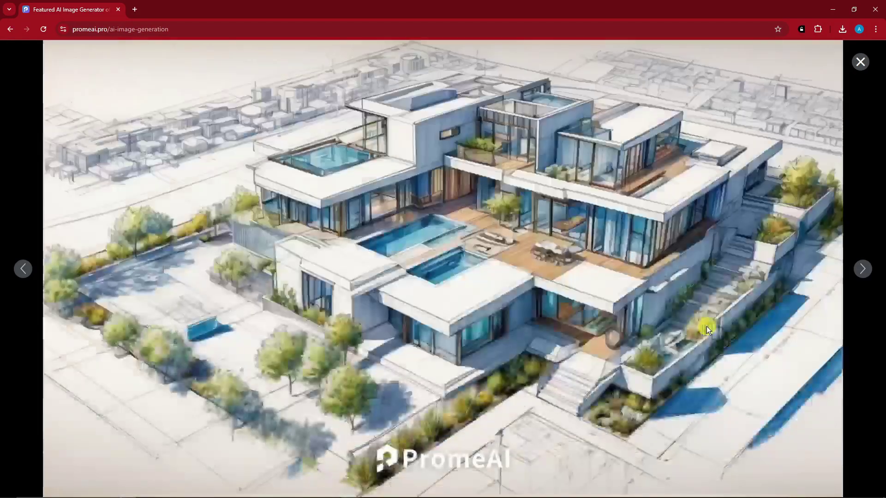
{"action": "key", "text": "Right"}
{"action": "key", "text": "Right"}
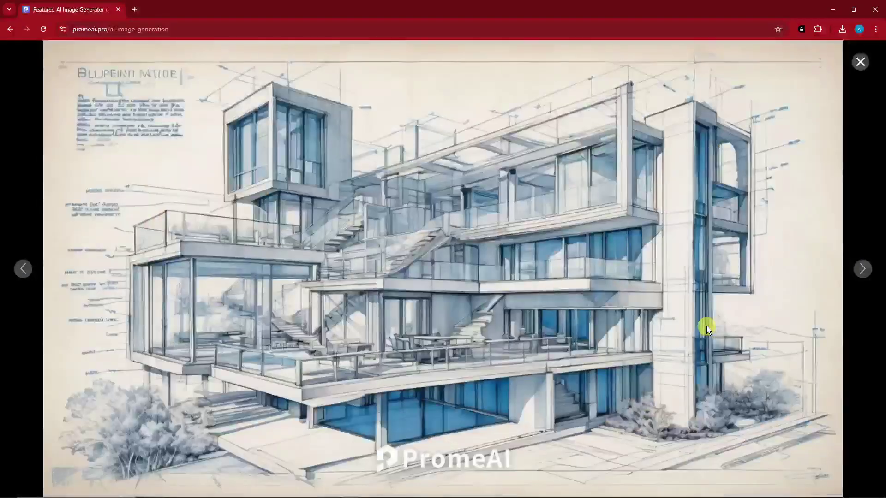
{"action": "key", "text": "Right"}
{"action": "key", "text": "Right"}
{"action": "key", "text": "Right"}
{"action": "key", "text": "Right"}
{"action": "key", "text": "Right"}
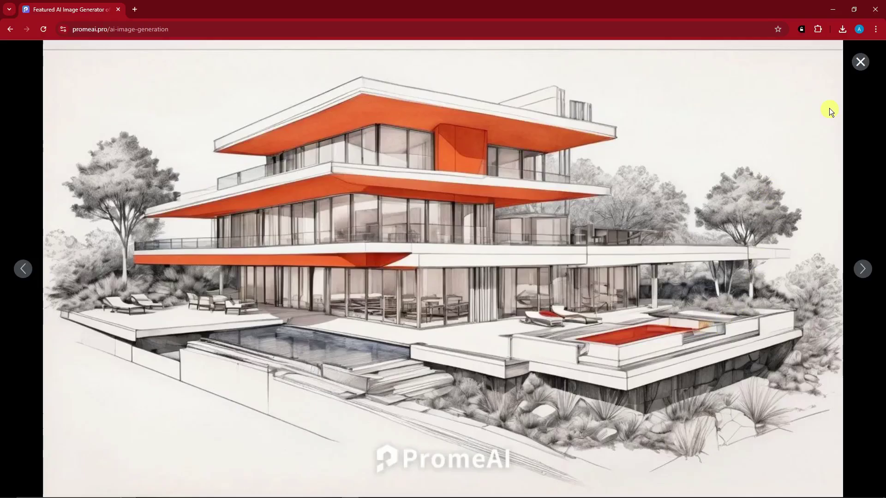
{"action": "left_click", "coordinate": [860, 62]}
{"action": "left_click", "coordinate": [660, 212]}
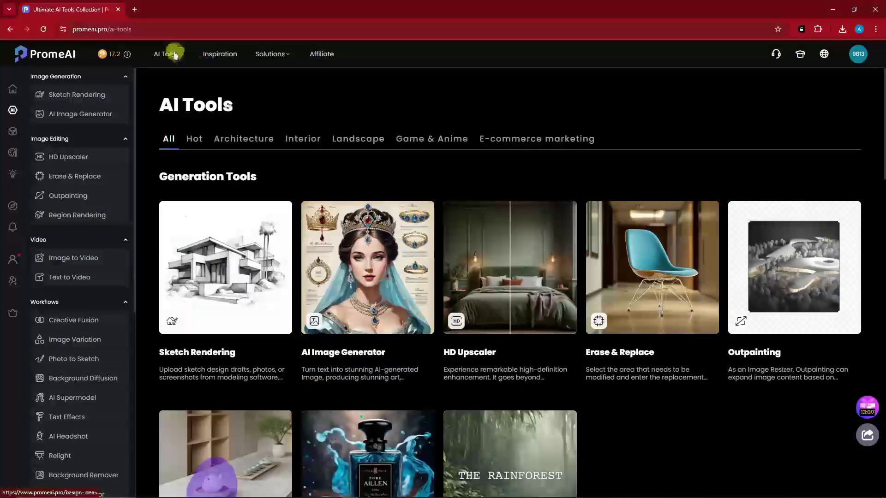
Upload the orange-accented modern house sketch into Sketch Rendering.
{"action": "mouse_move", "coordinate": [174, 53]}
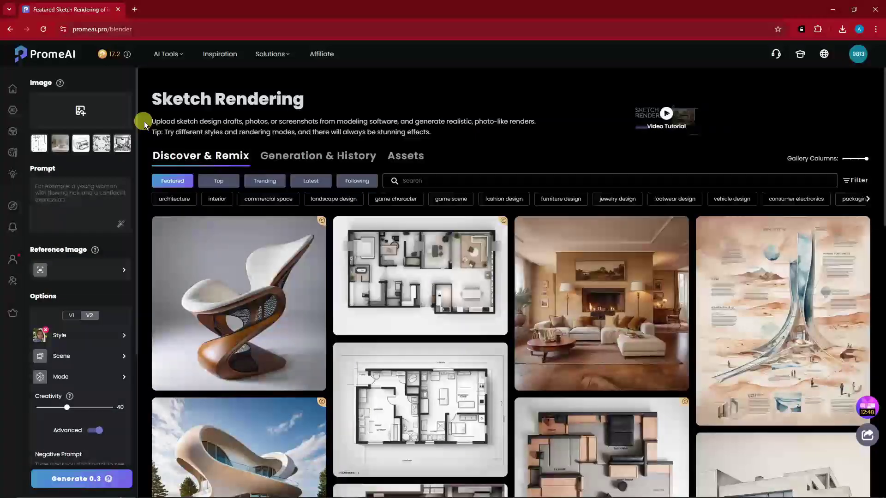
{"action": "left_click_drag", "start_coordinate": [303, 99], "coordinate": [152, 99]}
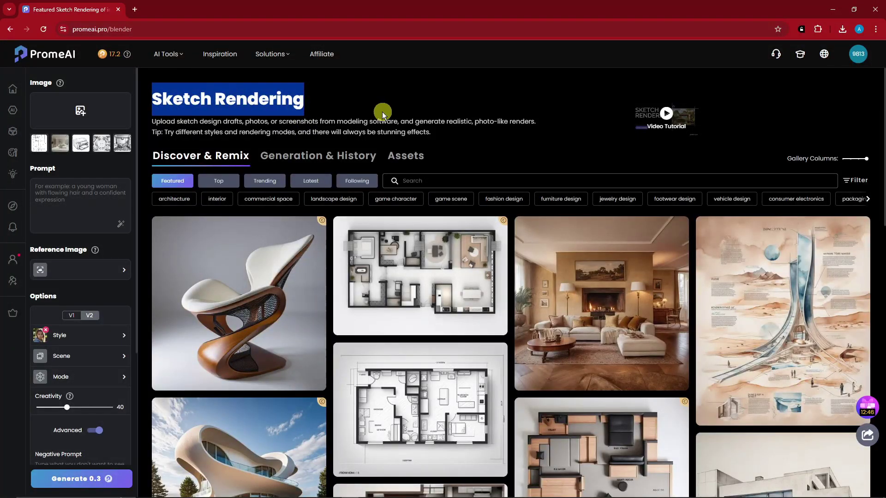
{"action": "left_click", "coordinate": [365, 102]}
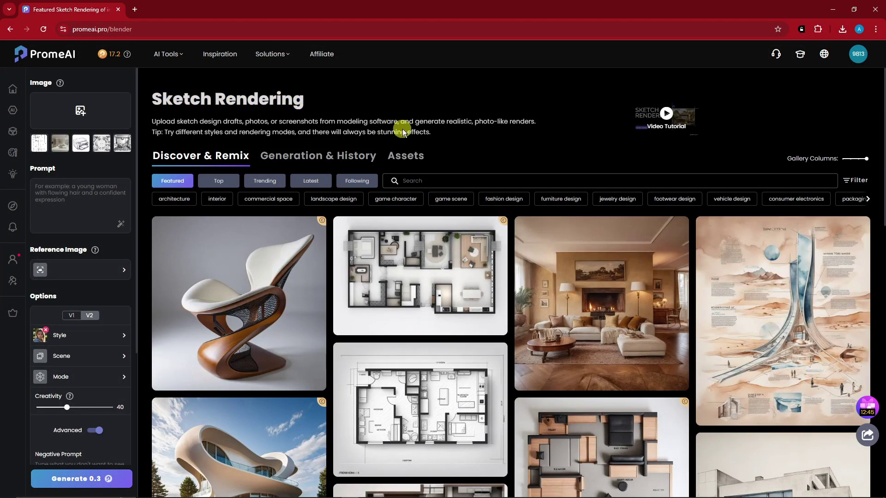
{"action": "left_click", "coordinate": [77, 119]}
{"action": "left_click", "coordinate": [289, 155]}
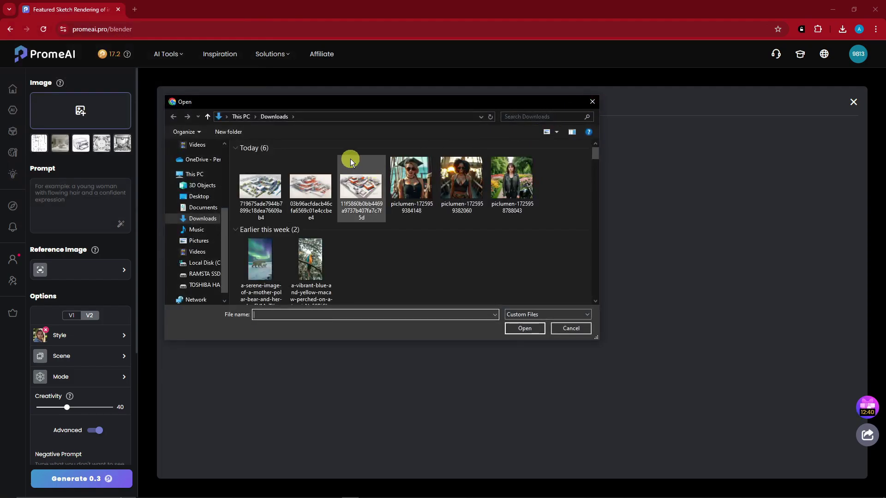
{"action": "double_click", "coordinate": [319, 181]}
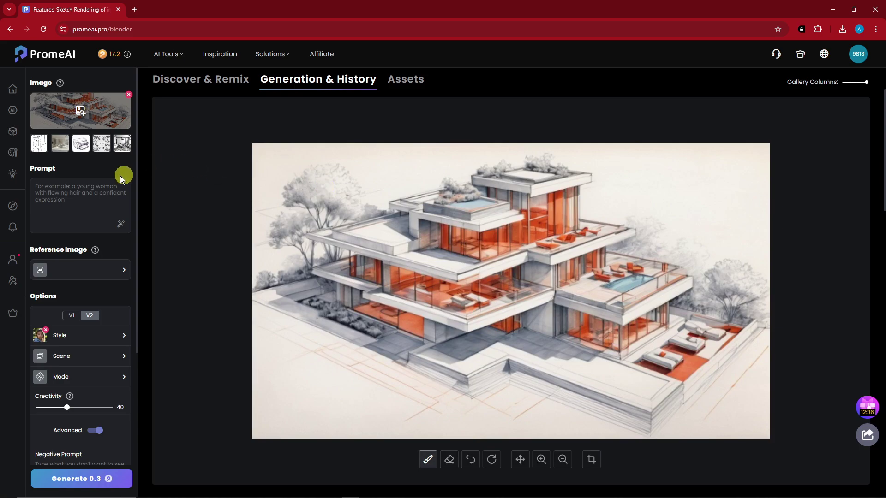
Enter 'Architecture sketch' as the rendering prompt.
{"action": "left_click", "coordinate": [69, 187]}
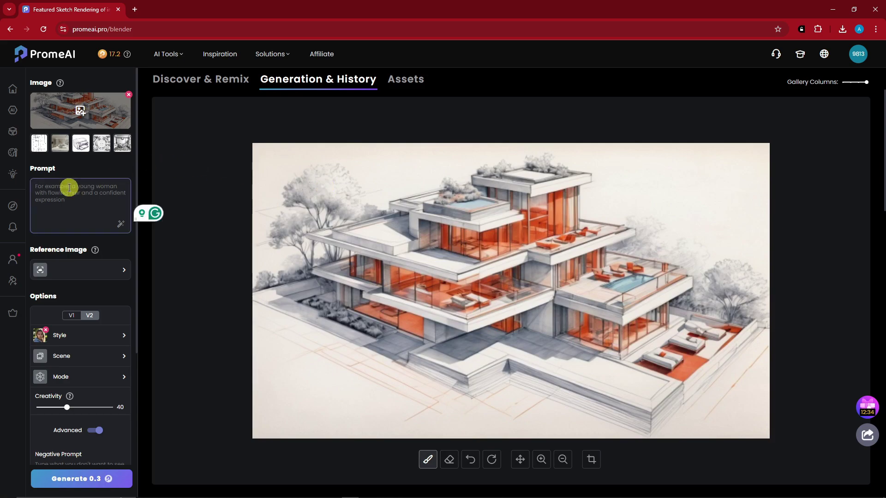
{"action": "type", "text": "Architect"}
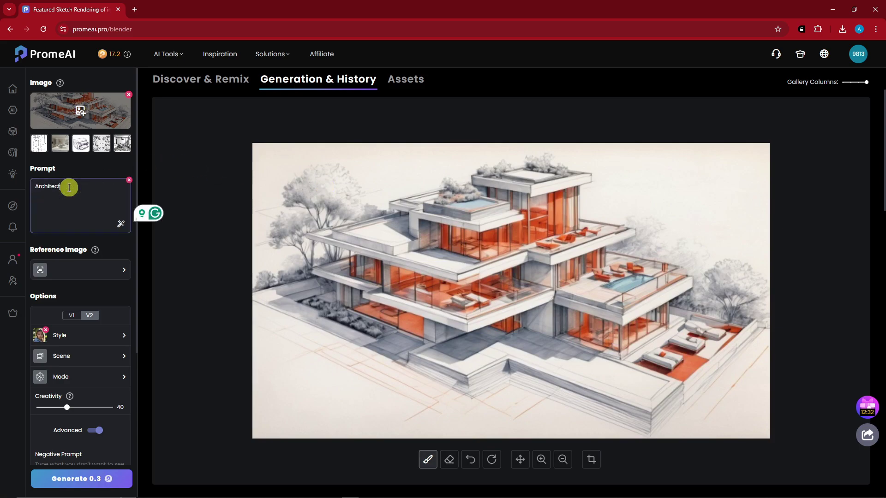
{"action": "type", "text": "ure sketch"}
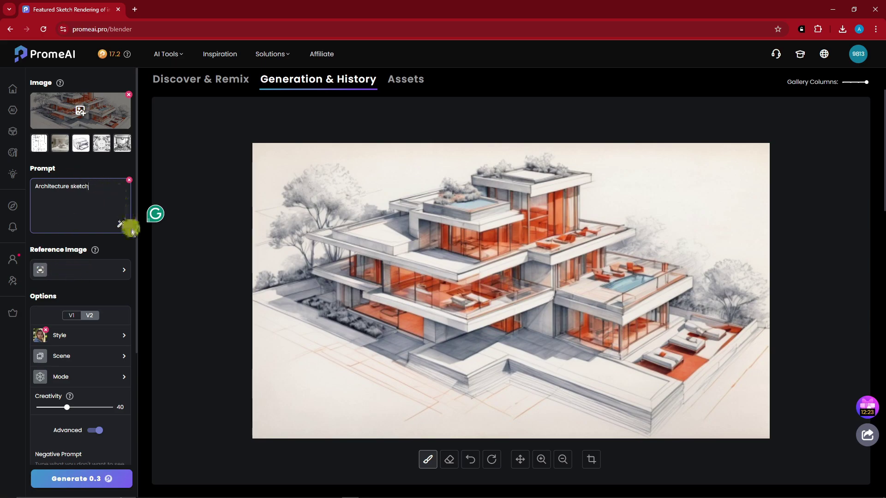
{"action": "scroll", "coordinate": [121, 244], "scroll_direction": "down", "scroll_amount": 2}
{"action": "scroll", "coordinate": [118, 249], "scroll_direction": "up", "scroll_amount": 2}
{"action": "scroll", "coordinate": [121, 246], "scroll_direction": "down", "scroll_amount": 2}
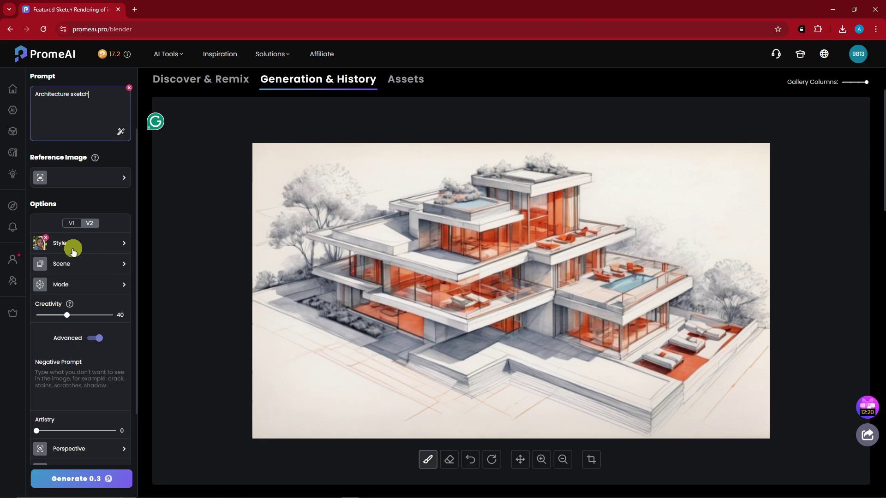
Browse the Conceptual Art, Illustration, Unique, Art and Anime style categories.
{"action": "left_click", "coordinate": [85, 242]}
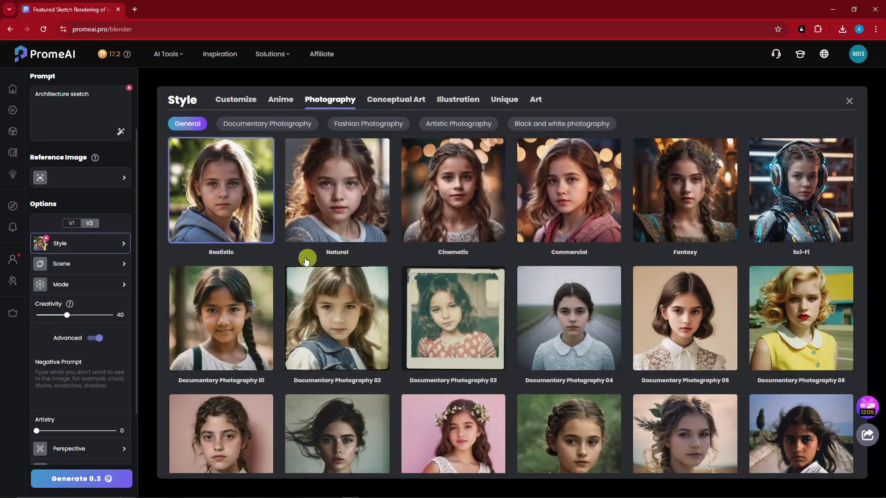
{"action": "left_click", "coordinate": [398, 100]}
{"action": "left_click", "coordinate": [484, 100]}
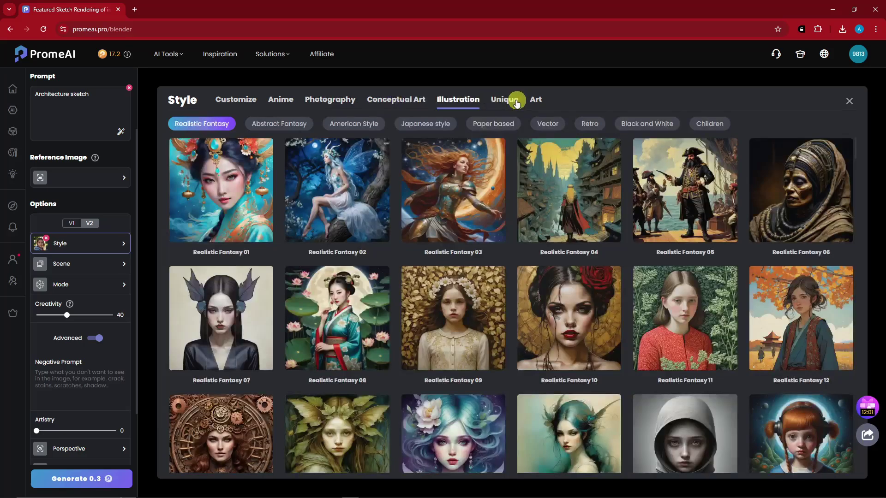
{"action": "left_click", "coordinate": [512, 100]}
{"action": "left_click", "coordinate": [535, 100]}
{"action": "left_click", "coordinate": [285, 103]}
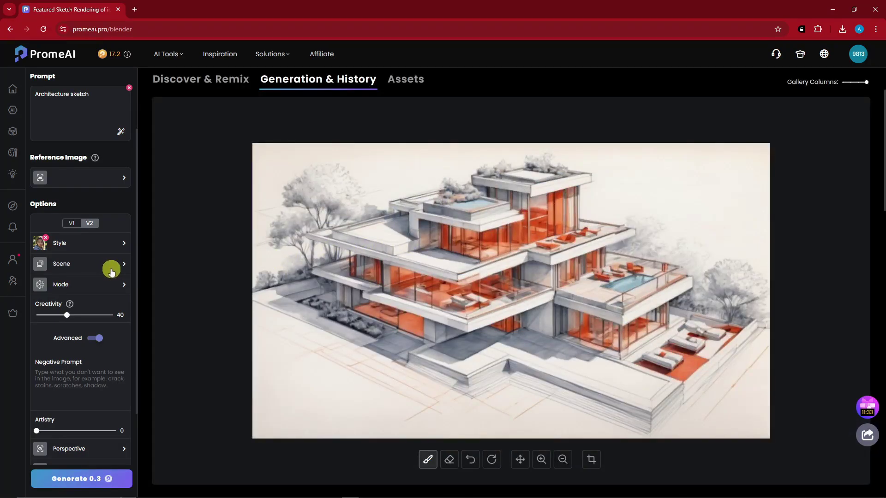
Choose the Architecture scene with Residence Building as the building type.
{"action": "left_click", "coordinate": [111, 272]}
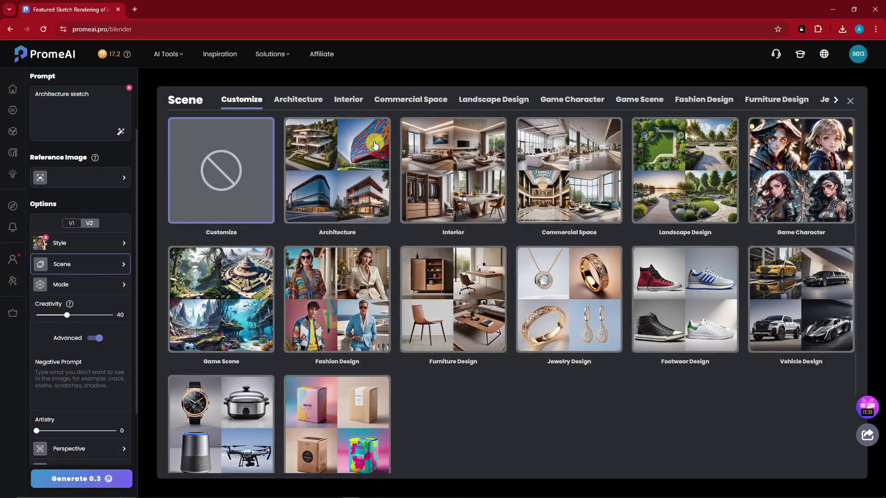
{"action": "left_click", "coordinate": [586, 327]}
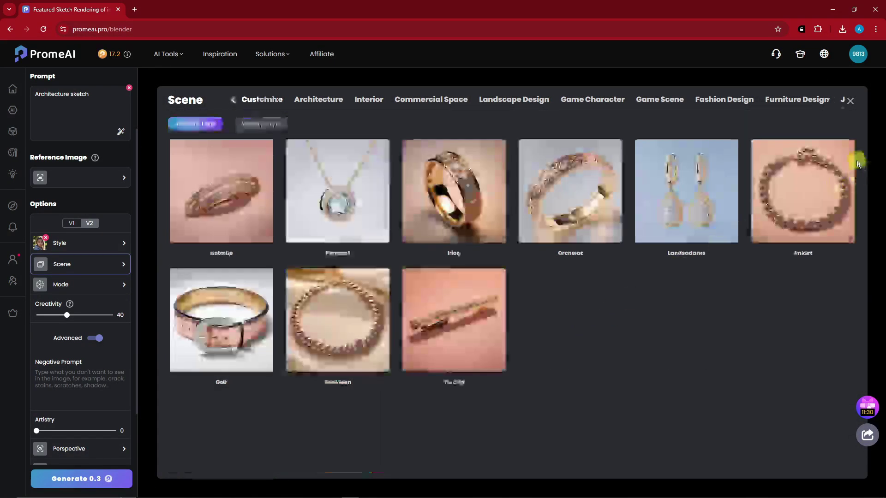
{"action": "left_click", "coordinate": [233, 100]}
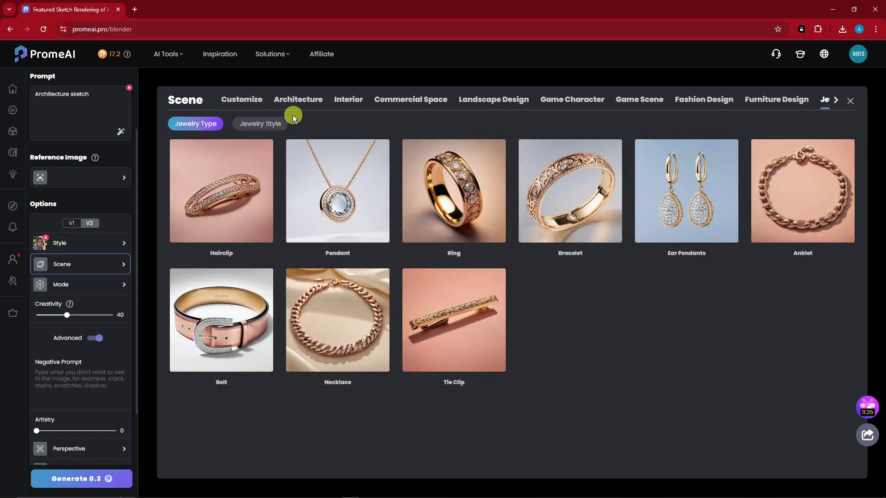
{"action": "left_click", "coordinate": [307, 100]}
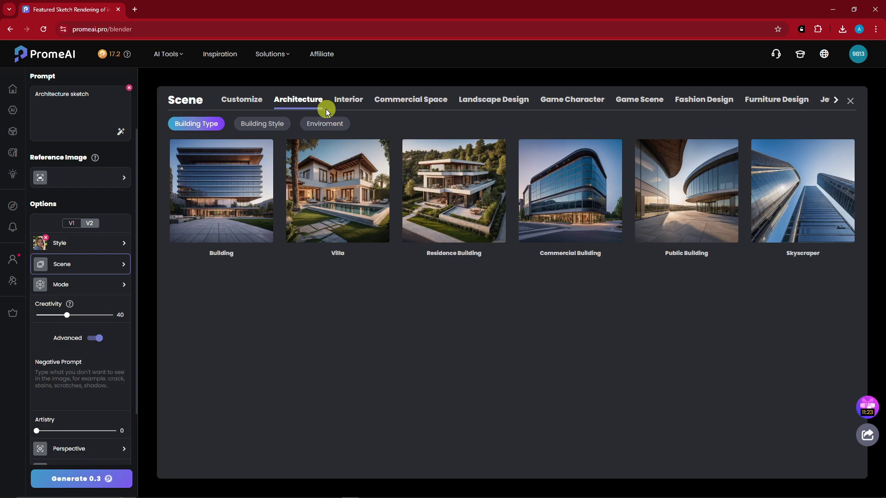
{"action": "left_click", "coordinate": [500, 207]}
Set the building style to Nordic Functionalism and the environment to Night, then review the choices.
{"action": "left_click", "coordinate": [271, 124]}
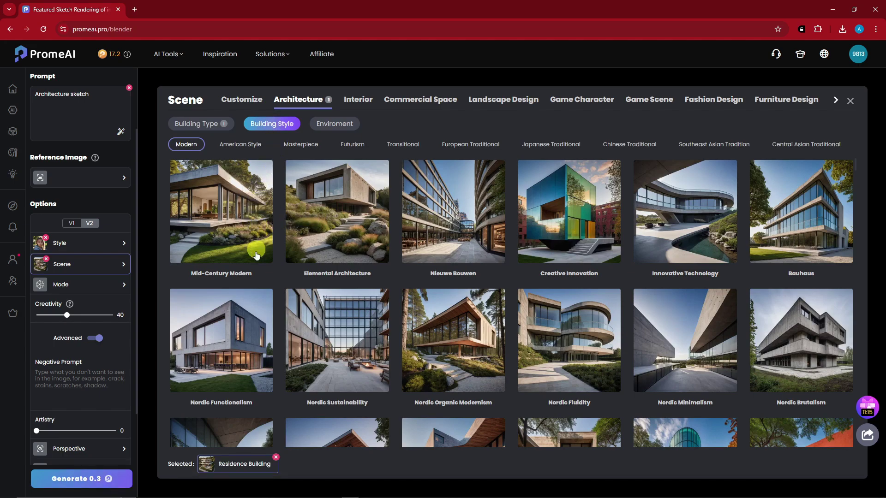
{"action": "left_click", "coordinate": [251, 357]}
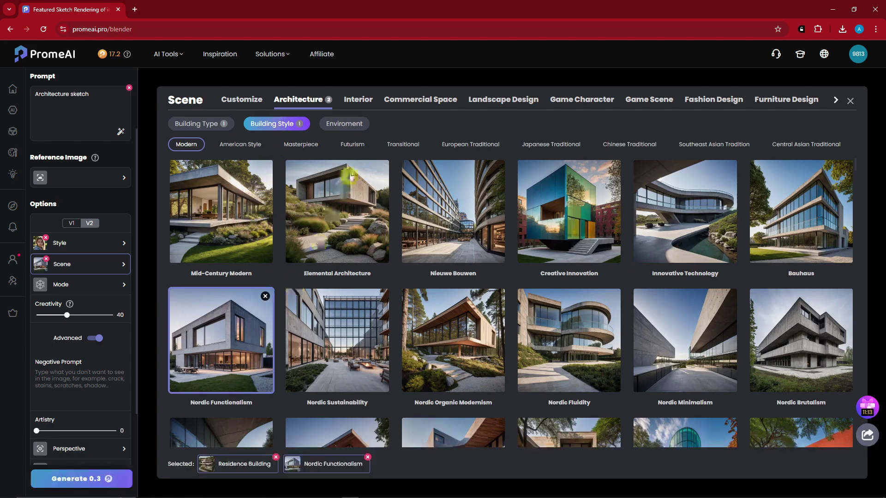
{"action": "left_click", "coordinate": [343, 124]}
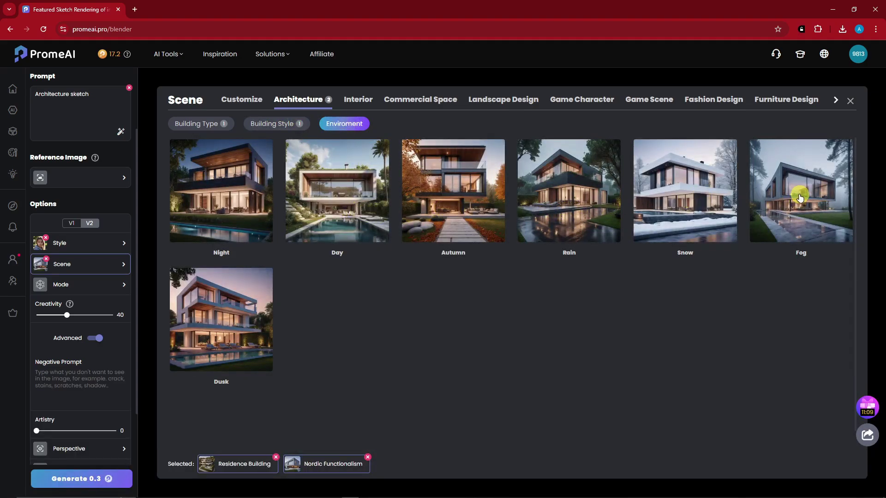
{"action": "left_click", "coordinate": [230, 217]}
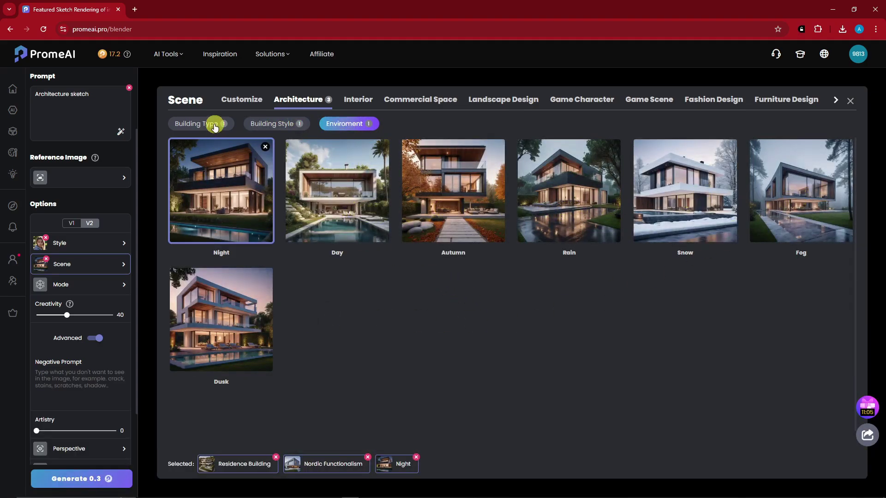
{"action": "left_click", "coordinate": [212, 124]}
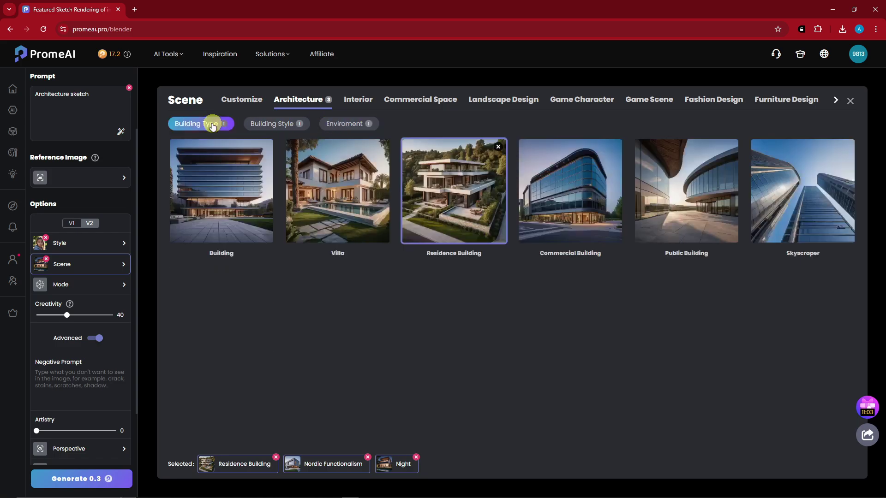
{"action": "left_click", "coordinate": [263, 123]}
{"action": "left_click", "coordinate": [340, 126]}
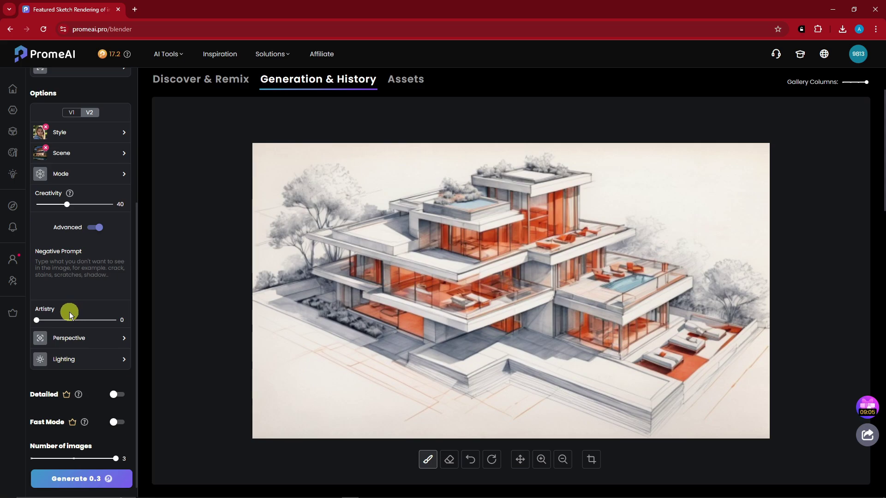
Raise the Artistry slider from 0 to 75.
{"action": "left_click_drag", "start_coordinate": [40, 321], "coordinate": [60, 323]}
{"action": "left_click_drag", "start_coordinate": [62, 323], "coordinate": [88, 325]}
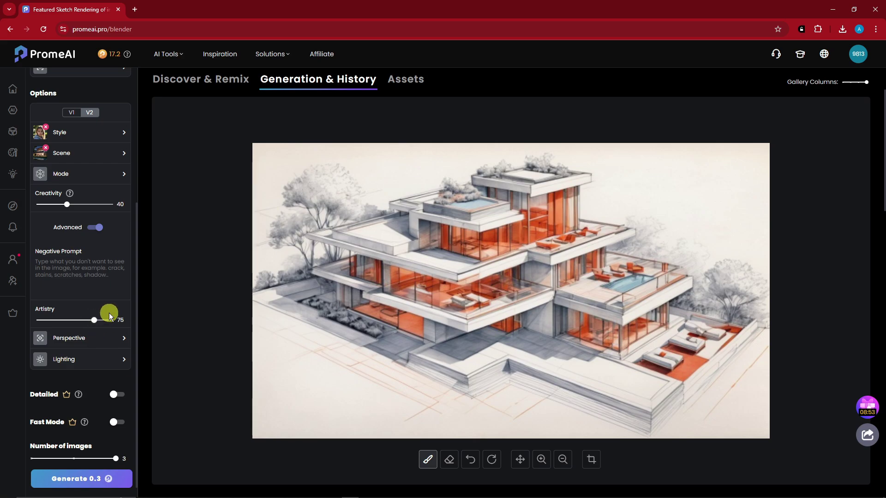
{"action": "scroll", "coordinate": [109, 312], "scroll_direction": "down", "scroll_amount": 1}
Pick Aerial View as the camera perspective and bring up the lighting choices.
{"action": "left_click", "coordinate": [121, 324]}
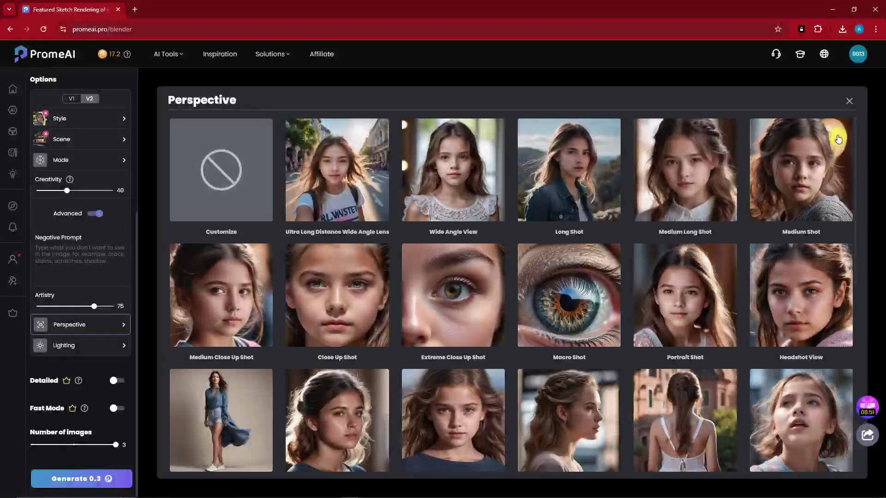
{"action": "scroll", "coordinate": [844, 168], "scroll_direction": "down", "scroll_amount": 1}
{"action": "scroll", "coordinate": [843, 169], "scroll_direction": "up", "scroll_amount": 1}
{"action": "scroll", "coordinate": [852, 186], "scroll_direction": "down", "scroll_amount": 1}
{"action": "scroll", "coordinate": [852, 186], "scroll_direction": "down", "scroll_amount": 5}
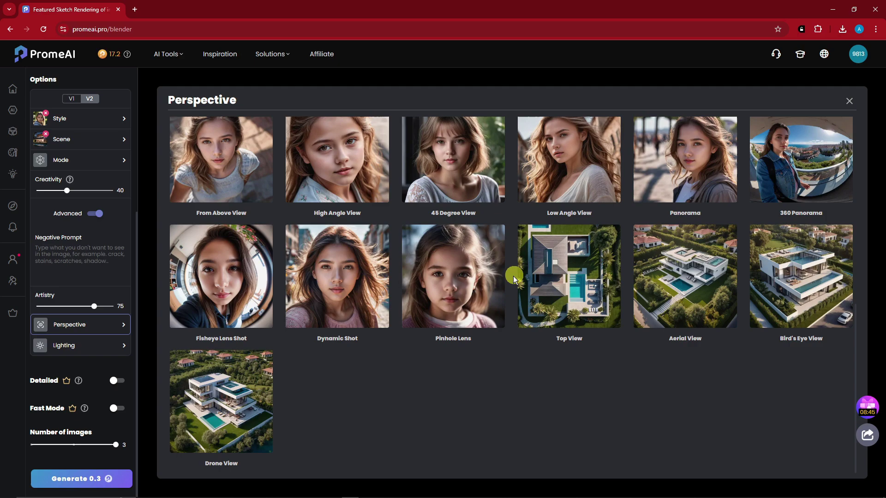
{"action": "left_click", "coordinate": [671, 267]}
{"action": "left_click", "coordinate": [49, 344]}
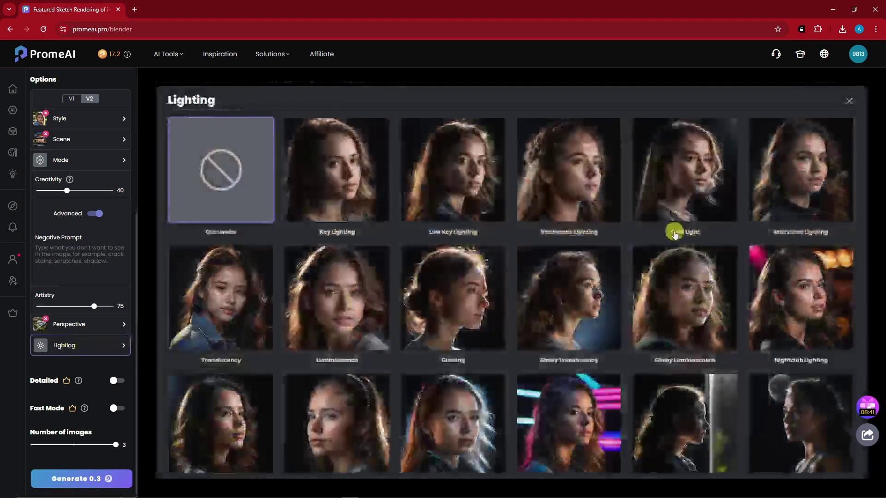
Select the Soft Natural Lighting card from the lighting grid.
{"action": "left_click_drag", "start_coordinate": [855, 159], "coordinate": [863, 366]}
{"action": "scroll", "coordinate": [866, 295], "scroll_direction": "up", "scroll_amount": 1}
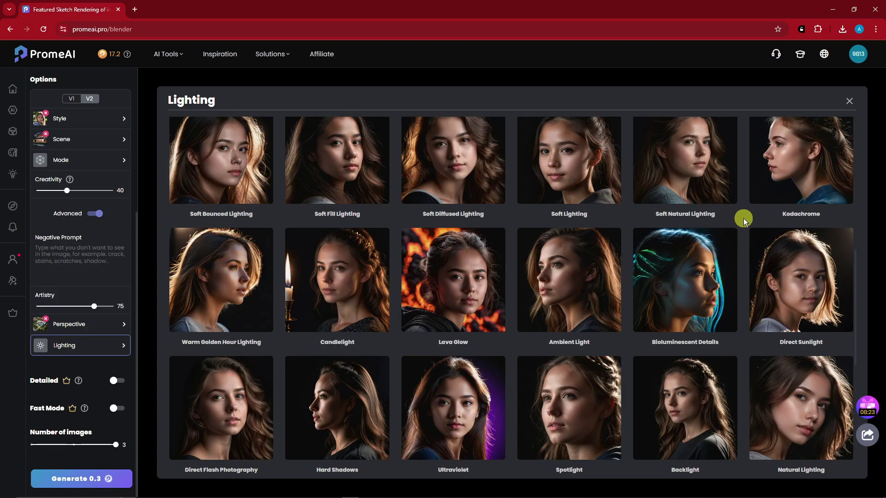
{"action": "left_click", "coordinate": [698, 166]}
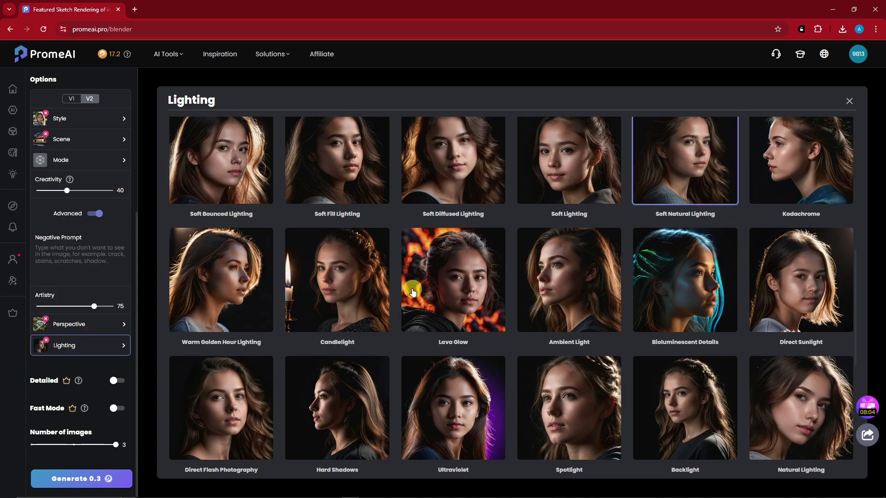
{"action": "mouse_move", "coordinate": [79, 382]}
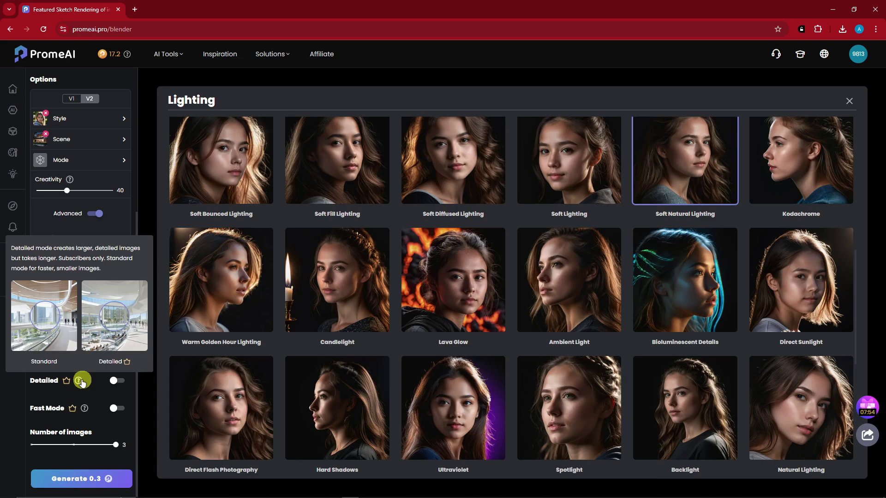
Generate three renders, browse through them, and enlarge the second result full-size.
{"action": "left_click", "coordinate": [90, 479]}
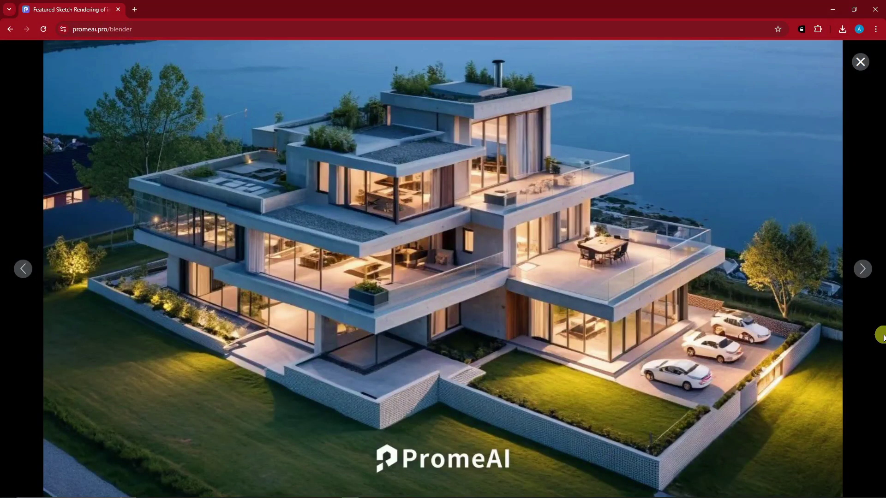
{"action": "left_click", "coordinate": [861, 271]}
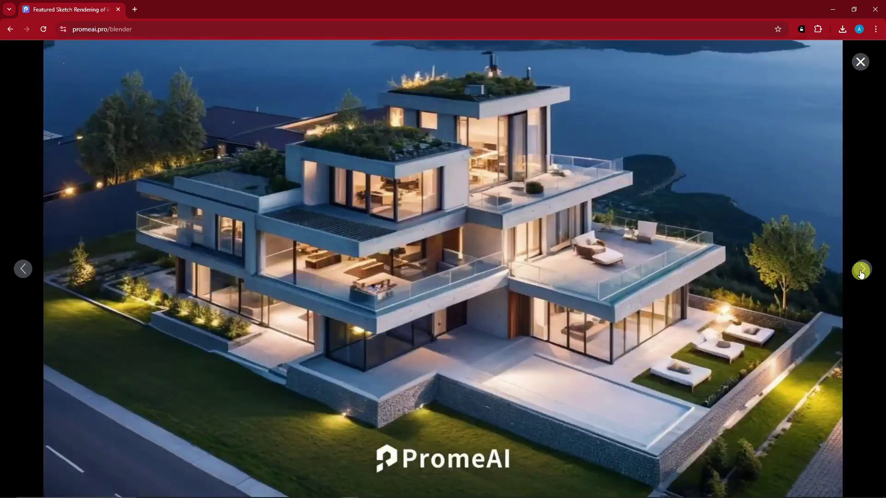
{"action": "left_click", "coordinate": [861, 272]}
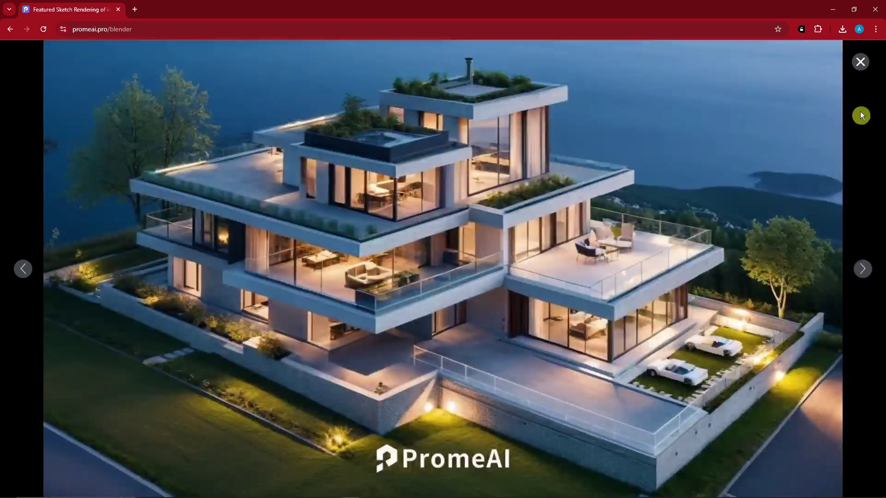
{"action": "left_click", "coordinate": [860, 62]}
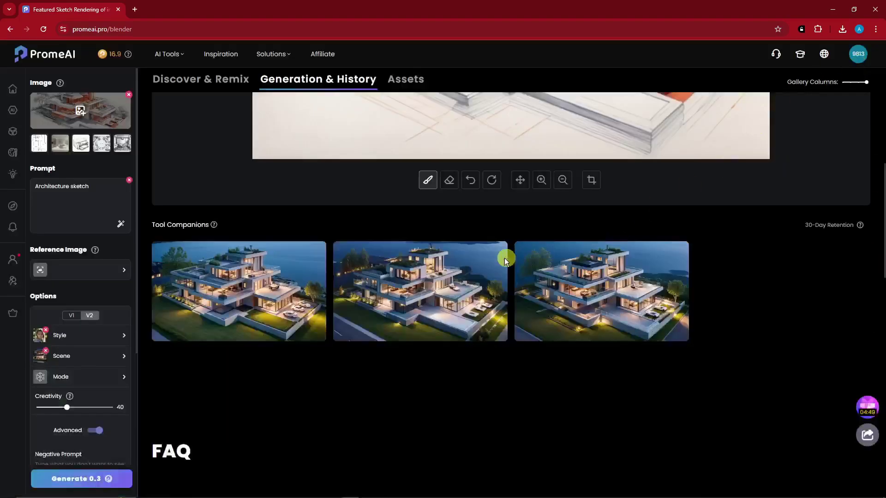
{"action": "left_click", "coordinate": [505, 258]}
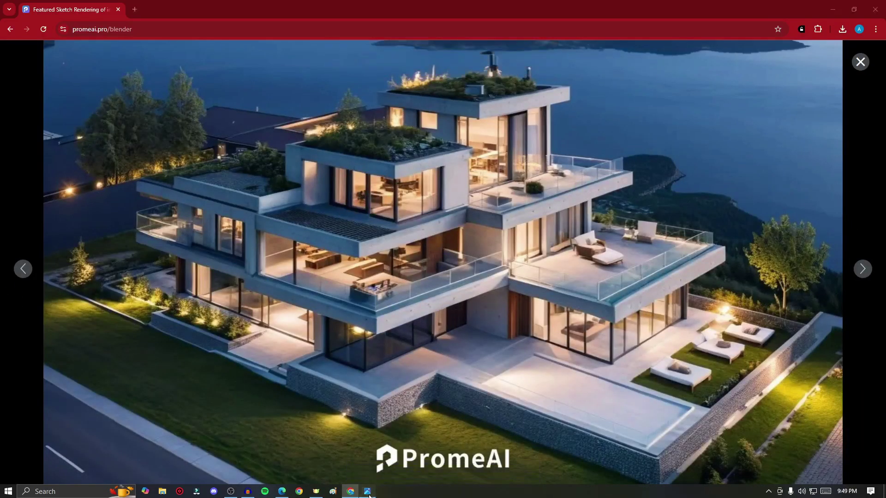
{"action": "left_click", "coordinate": [367, 496]}
{"action": "scroll", "coordinate": [759, 188], "scroll_direction": "up", "scroll_amount": 3}
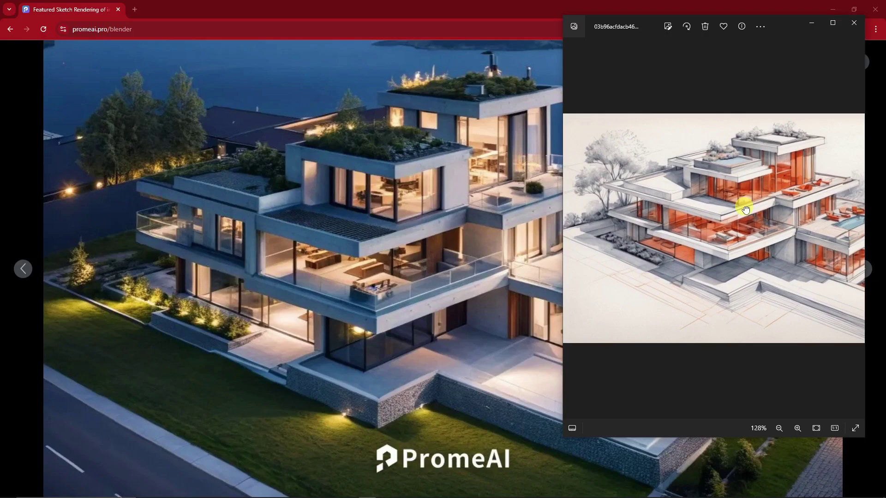
{"action": "left_click_drag", "start_coordinate": [784, 137], "coordinate": [737, 140]}
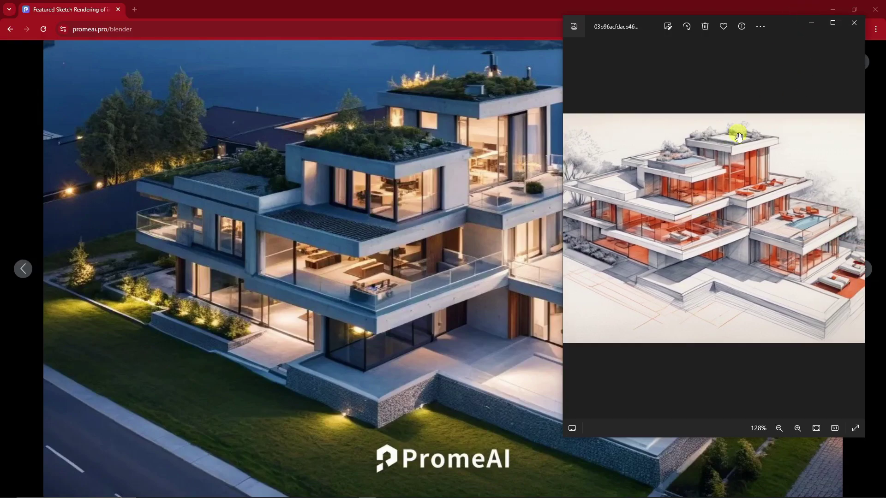
{"action": "left_click", "coordinate": [811, 25]}
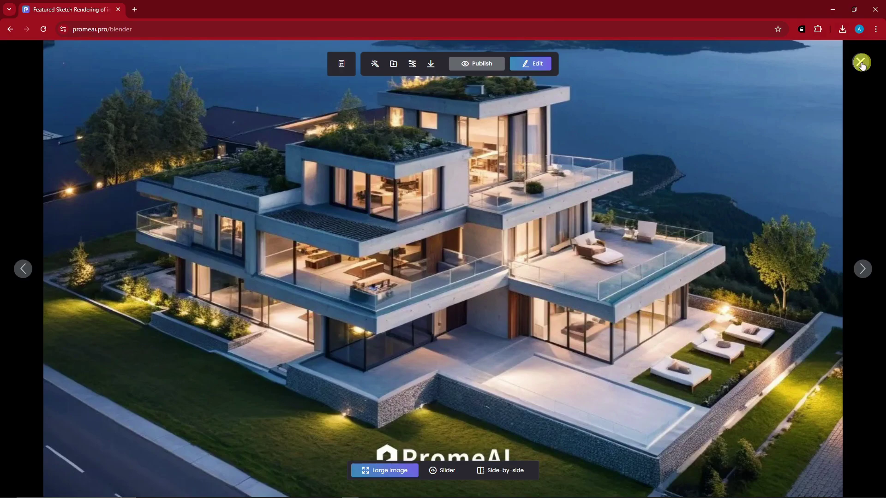
Compare the sketch and render in Side-by-side, then Slider view with the divider dragged.
{"action": "left_click", "coordinate": [517, 475]}
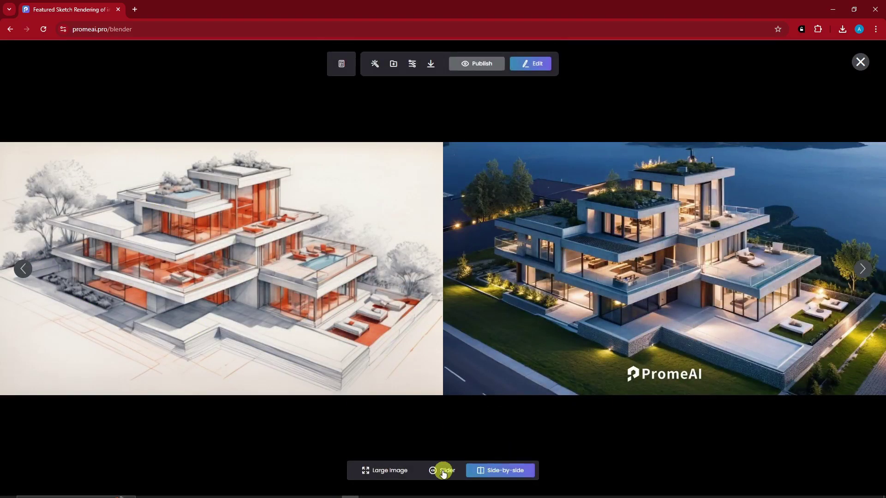
{"action": "left_click", "coordinate": [444, 471]}
{"action": "mouse_move", "coordinate": [451, 263]}
{"action": "left_mouse_down"}
{"action": "mouse_move", "coordinate": [46, 249]}
{"action": "mouse_move", "coordinate": [427, 257]}
{"action": "mouse_move", "coordinate": [794, 303]}
{"action": "mouse_move", "coordinate": [392, 294]}
{"action": "mouse_move", "coordinate": [405, 270]}
{"action": "mouse_move", "coordinate": [752, 279]}
{"action": "mouse_move", "coordinate": [560, 284]}
{"action": "left_mouse_up"}
Switch back to the lakeside render with parked cars and open its Edit tools.
{"action": "left_click", "coordinate": [863, 271]}
{"action": "left_click", "coordinate": [21, 269]}
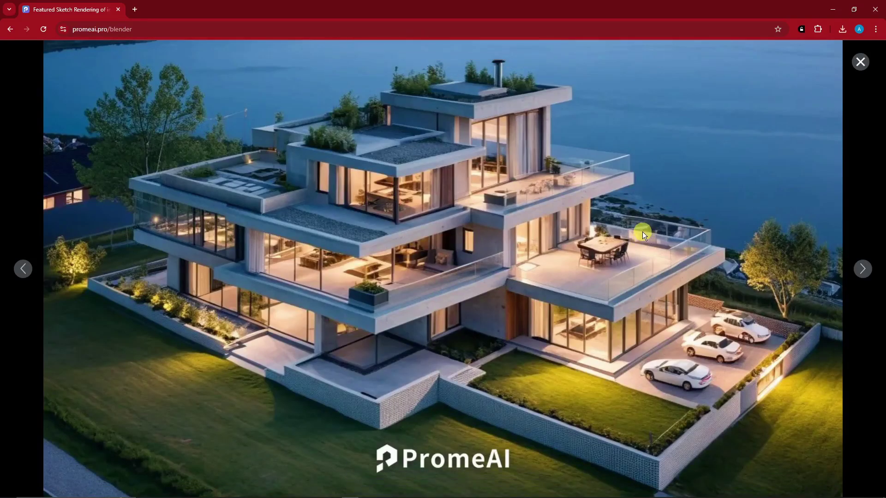
{"action": "mouse_move", "coordinate": [505, 68]}
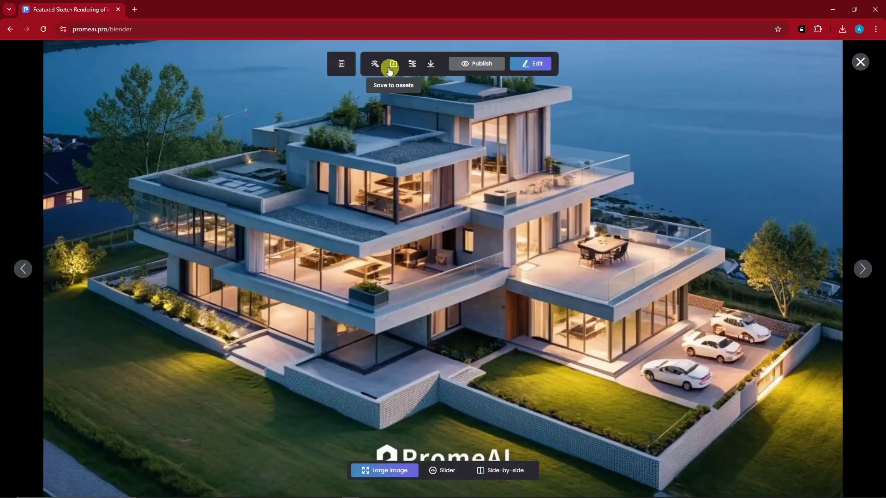
{"action": "left_click", "coordinate": [523, 64]}
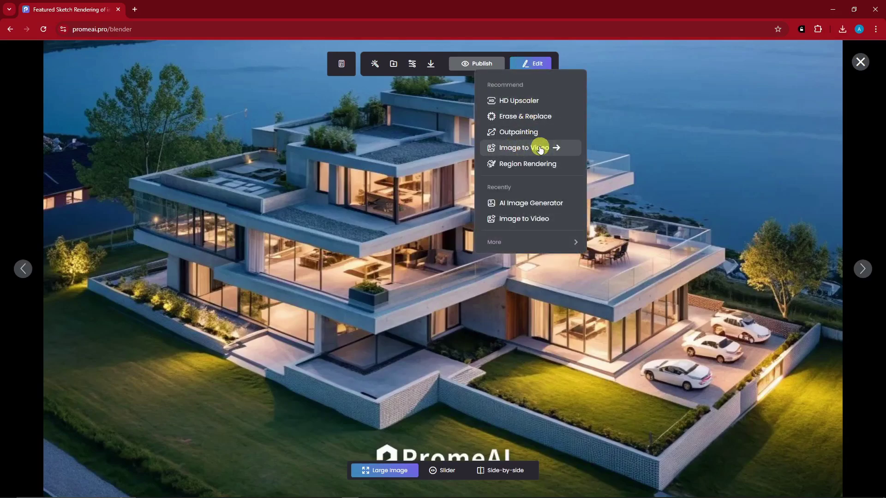
Mark the two rear cars in Erase & Replace and generate with Remove mode.
{"action": "left_click", "coordinate": [525, 120]}
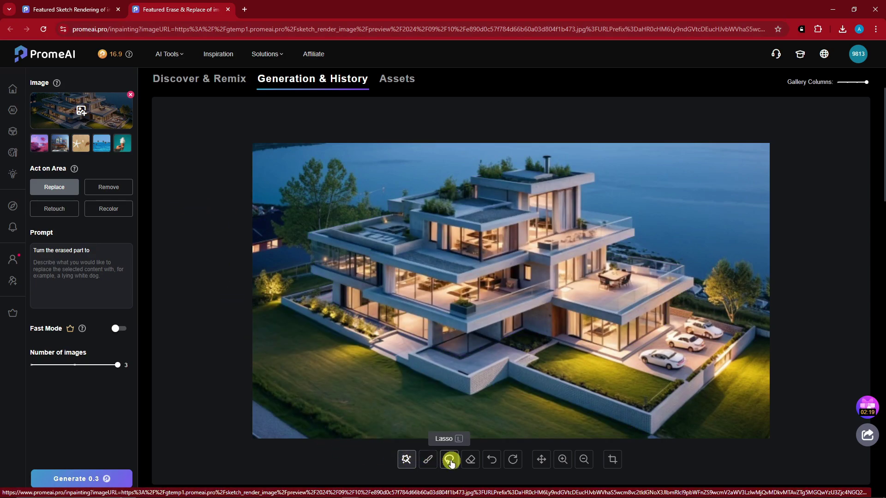
{"action": "left_click", "coordinate": [696, 341]}
{"action": "scroll", "coordinate": [226, 193], "scroll_direction": "down", "scroll_amount": 1}
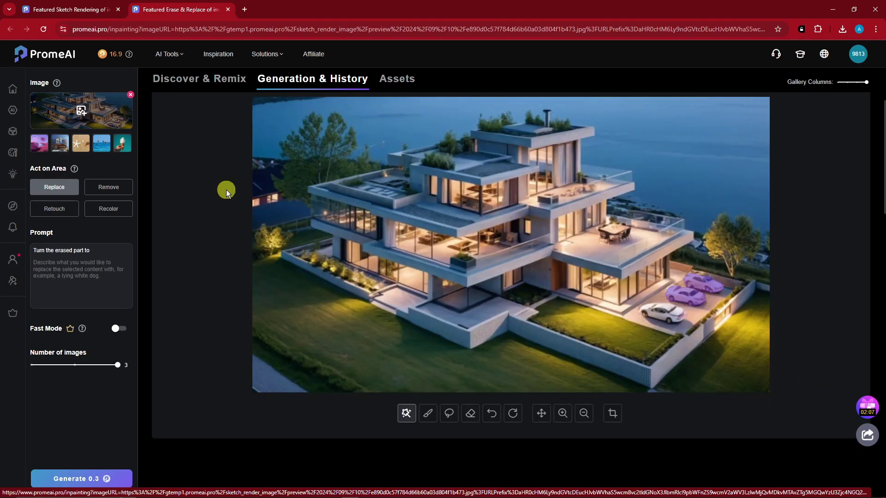
{"action": "left_click", "coordinate": [104, 193]}
{"action": "left_click", "coordinate": [110, 208]}
{"action": "left_click", "coordinate": [55, 210]}
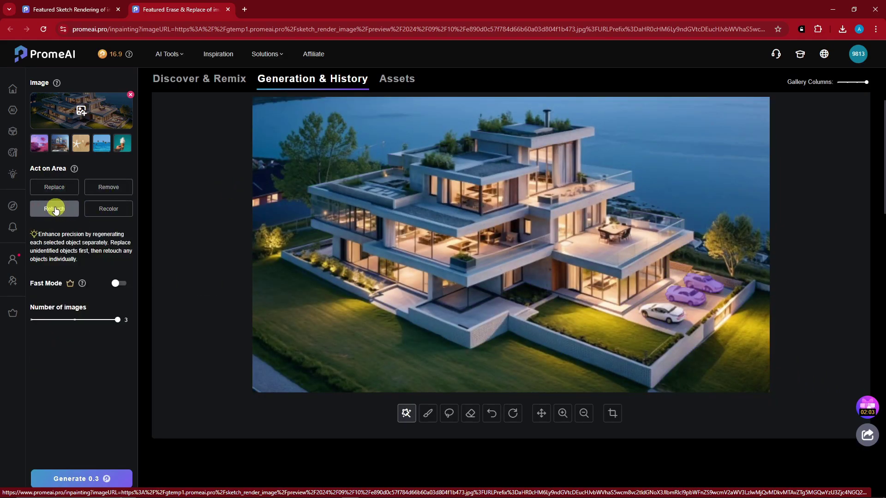
{"action": "left_click", "coordinate": [118, 190]}
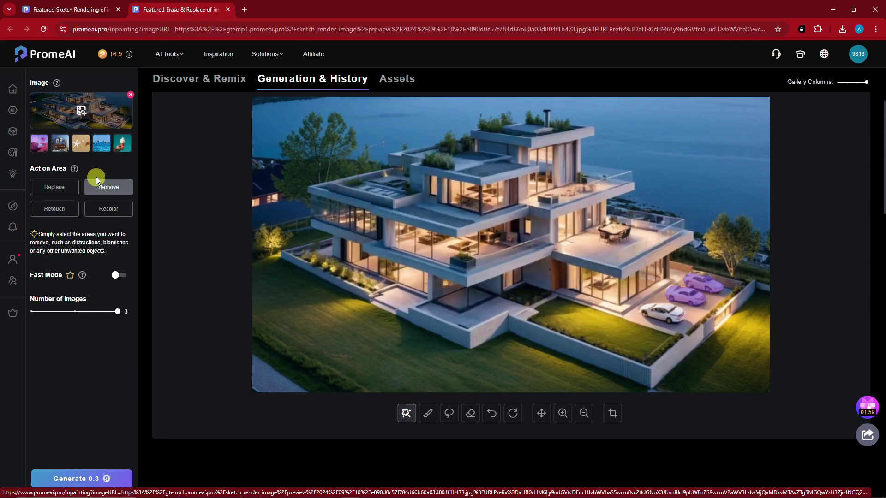
{"action": "left_click", "coordinate": [98, 478]}
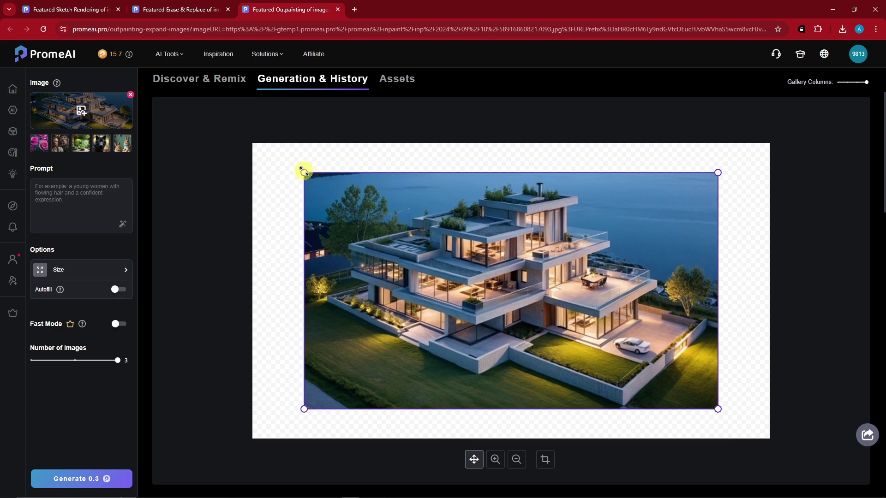
Shrink and shift the villa in the canvas, prompt 'A wide yard with lush green grass', and generate.
{"action": "left_click_drag", "start_coordinate": [303, 172], "coordinate": [359, 194]}
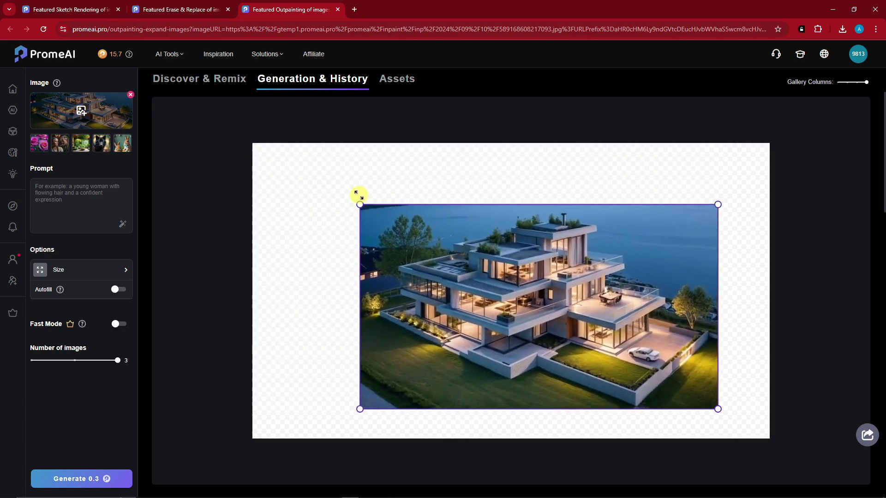
{"action": "left_click_drag", "start_coordinate": [423, 256], "coordinate": [421, 236]}
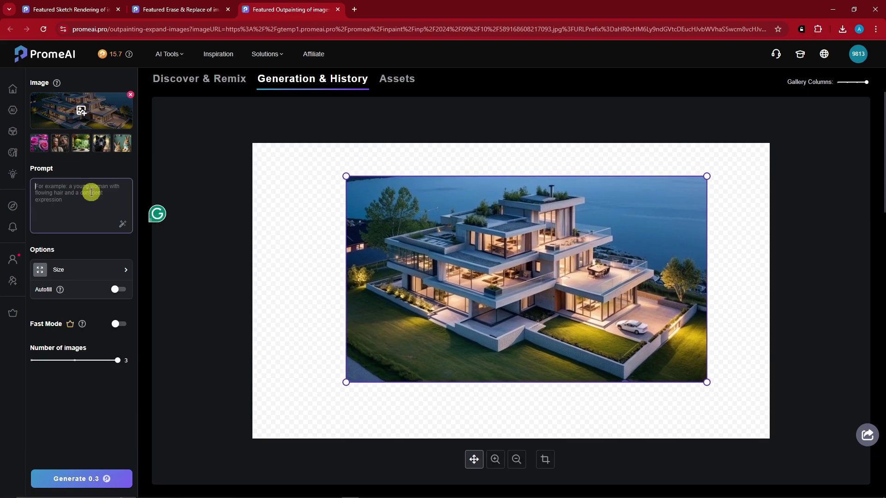
{"action": "type", "text": "A"}
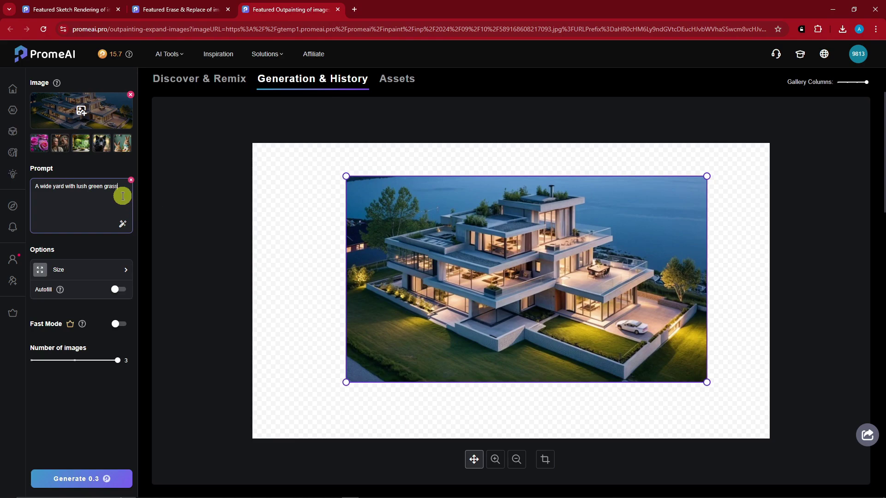
{"action": "left_click", "coordinate": [91, 478]}
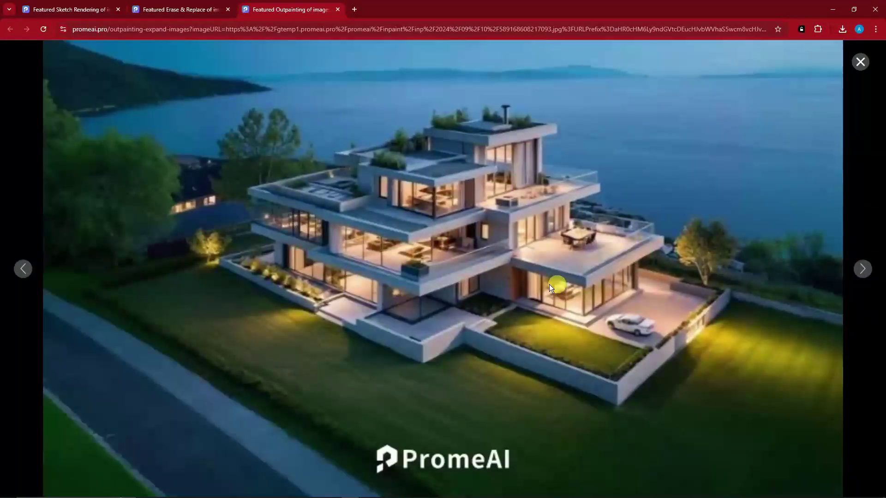
Download the 677x387 preview of the chosen outpainted version and close the outpainting tab.
{"action": "left_click", "coordinate": [26, 271]}
{"action": "left_click", "coordinate": [26, 272]}
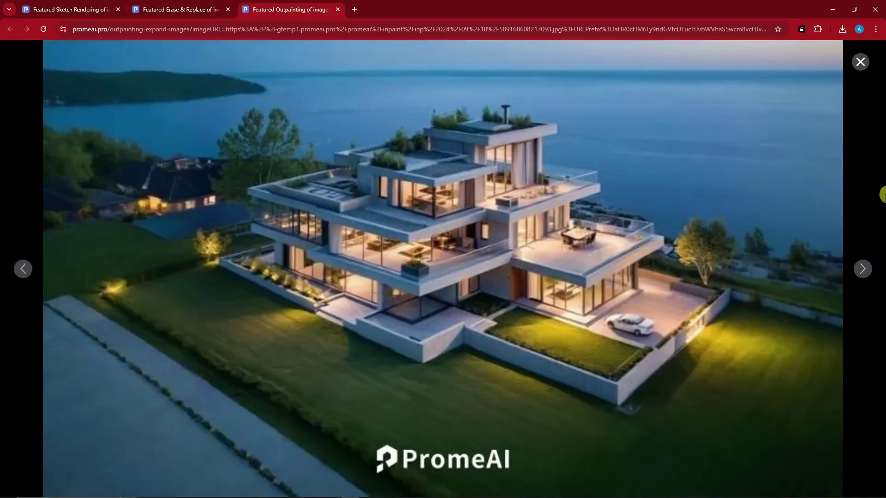
{"action": "left_click", "coordinate": [855, 272]}
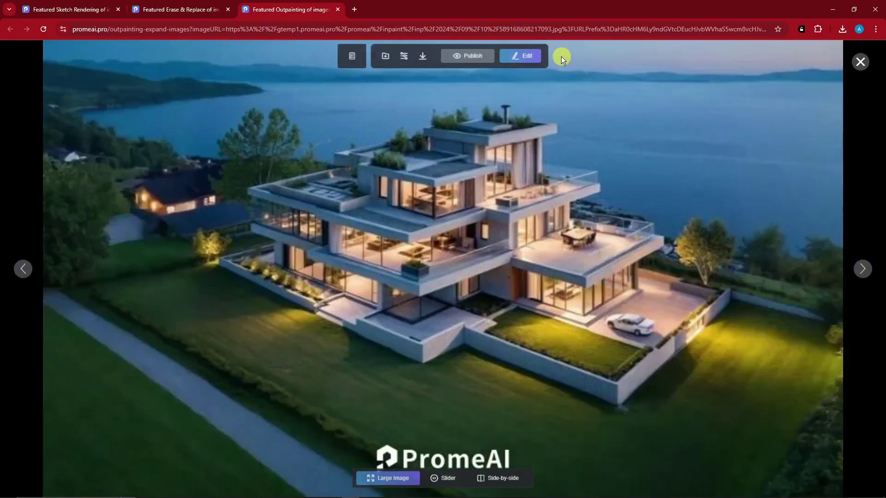
{"action": "left_click", "coordinate": [422, 63]}
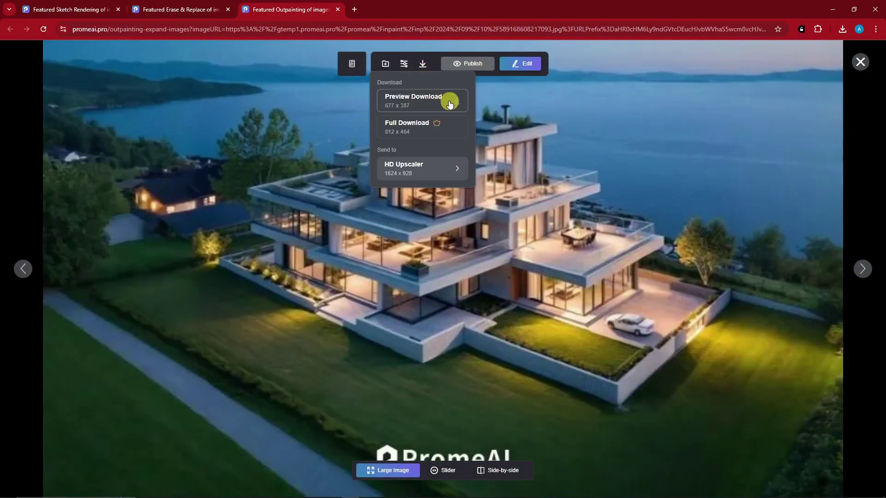
{"action": "left_click", "coordinate": [425, 99]}
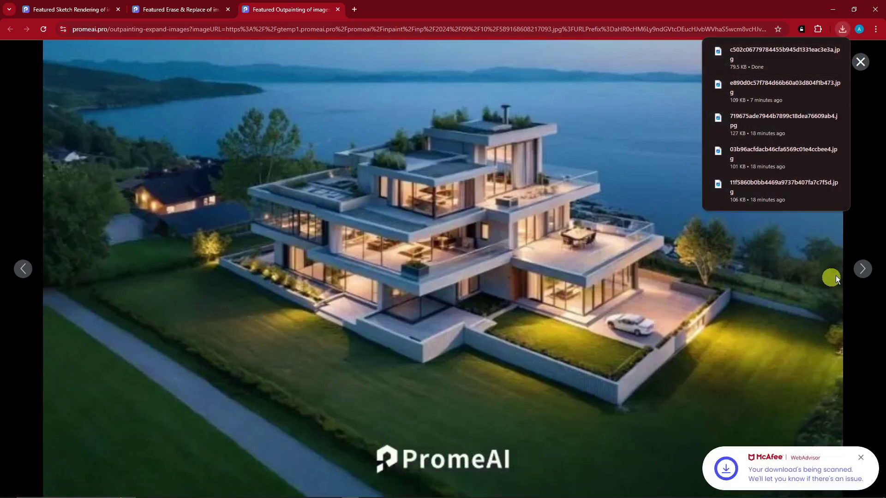
{"action": "key", "text": "ctrl+w"}
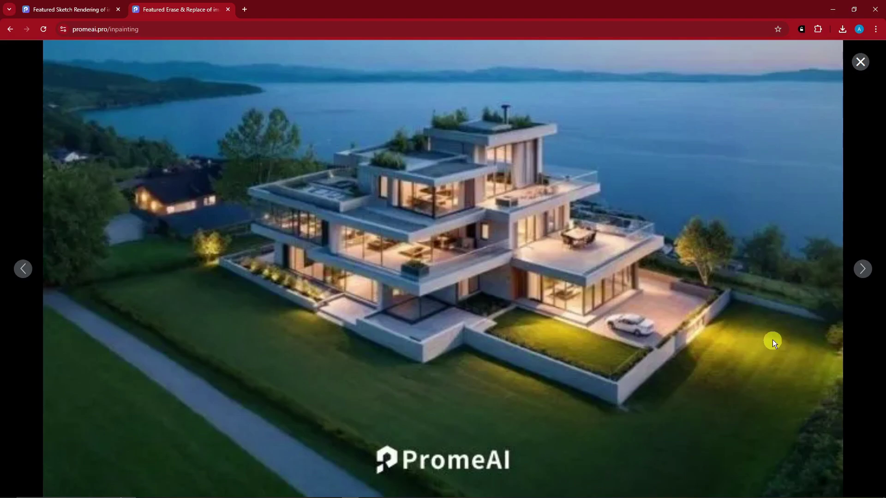
Load the villa render into the Scenario Changer from Edit > More.
{"action": "mouse_move", "coordinate": [485, 57]}
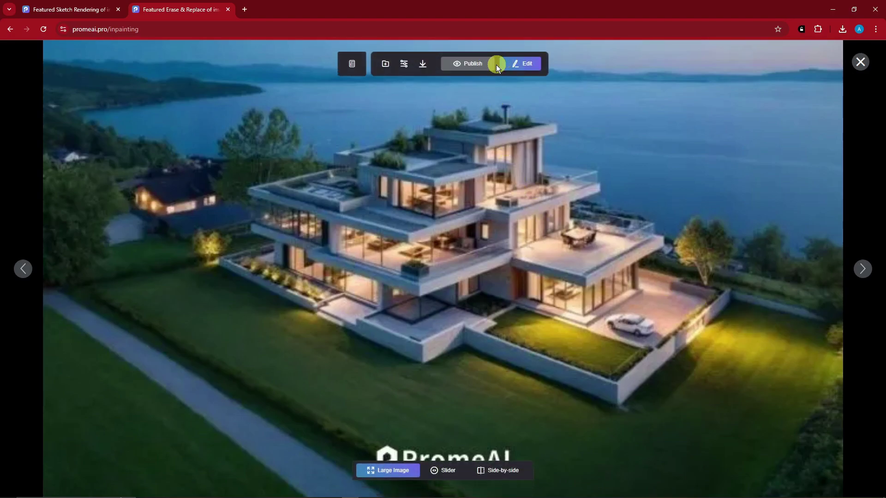
{"action": "left_click", "coordinate": [521, 65]}
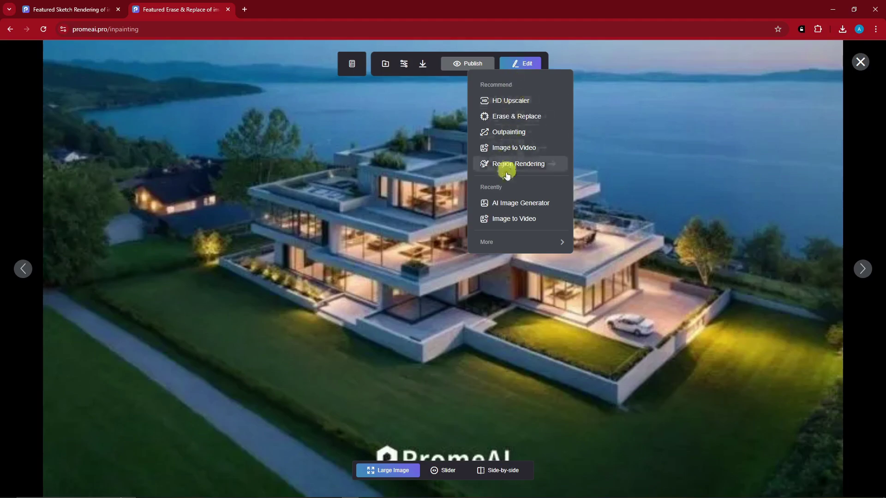
{"action": "mouse_move", "coordinate": [565, 242]}
{"action": "scroll", "coordinate": [637, 167], "scroll_direction": "down", "scroll_amount": 2}
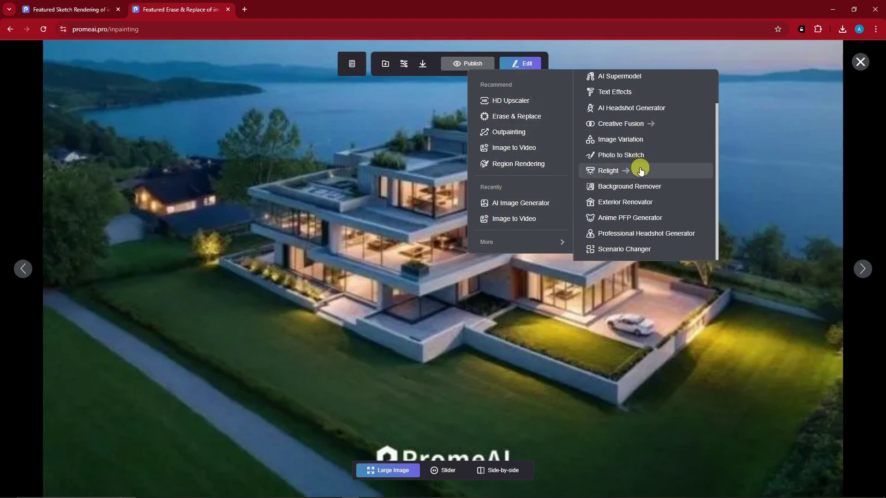
{"action": "left_click", "coordinate": [627, 249]}
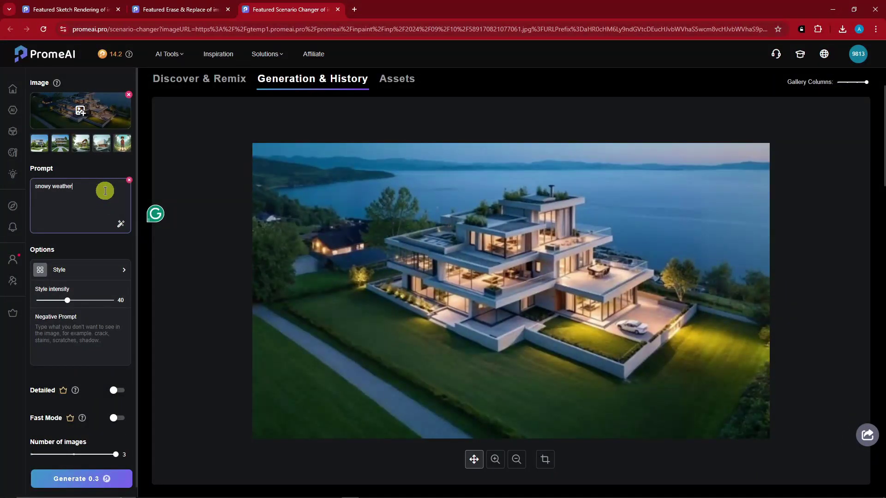
Apply the Winter season style at intensity 60 and generate.
{"action": "left_click", "coordinate": [88, 270]}
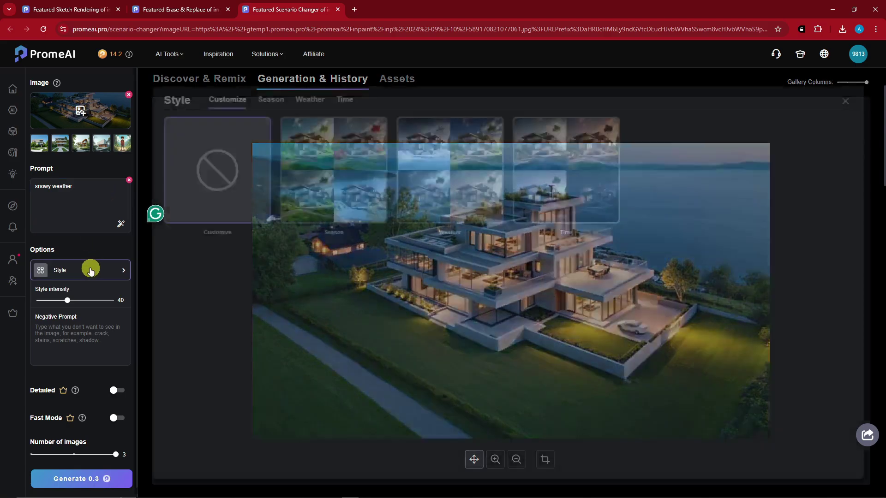
{"action": "left_click", "coordinate": [363, 197]}
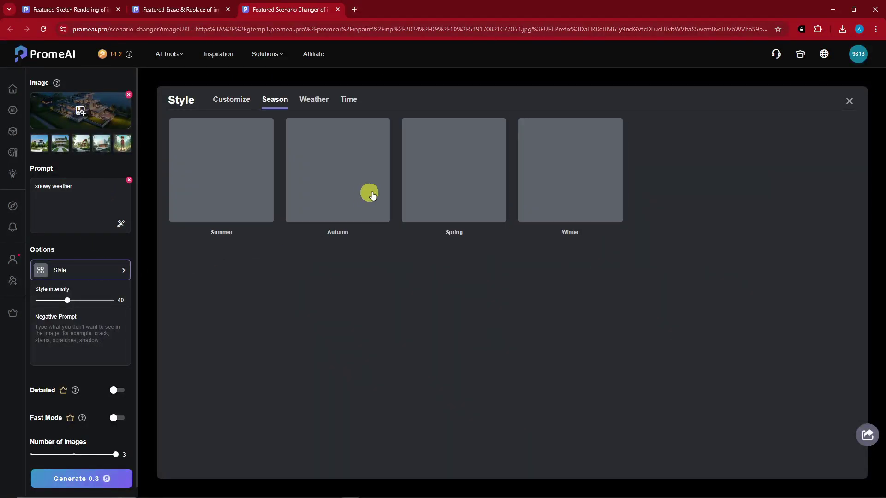
{"action": "left_click", "coordinate": [572, 175]}
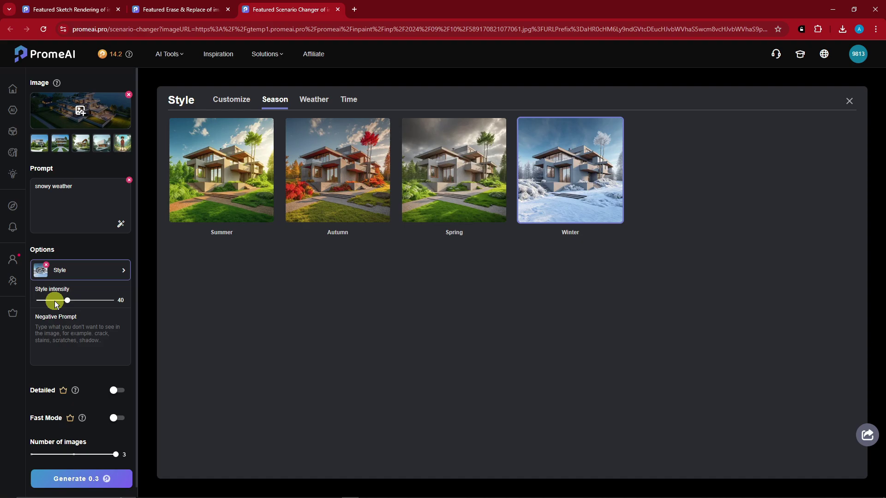
{"action": "scroll", "coordinate": [62, 301], "scroll_direction": "down", "scroll_amount": 1}
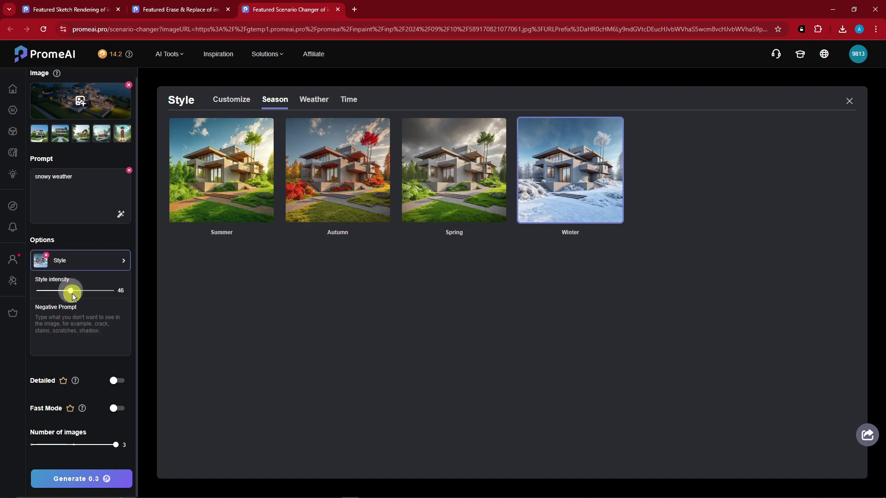
{"action": "left_click_drag", "start_coordinate": [85, 298], "coordinate": [83, 297]}
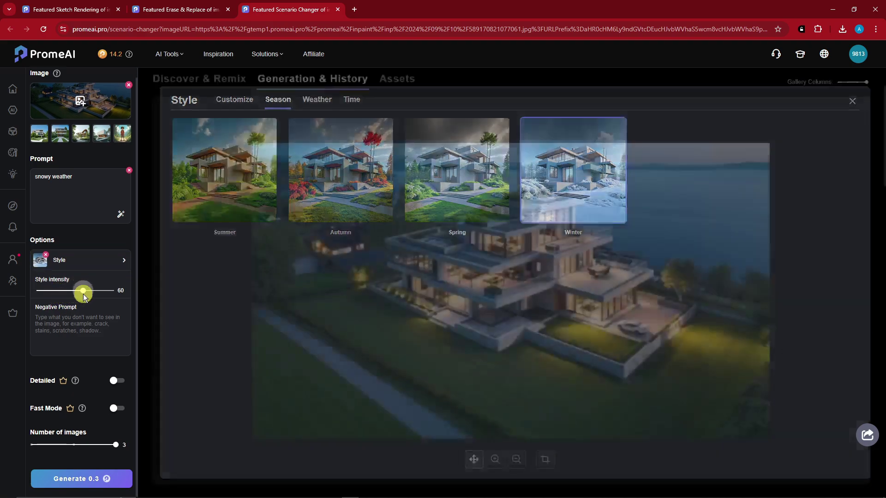
{"action": "left_click", "coordinate": [93, 479]}
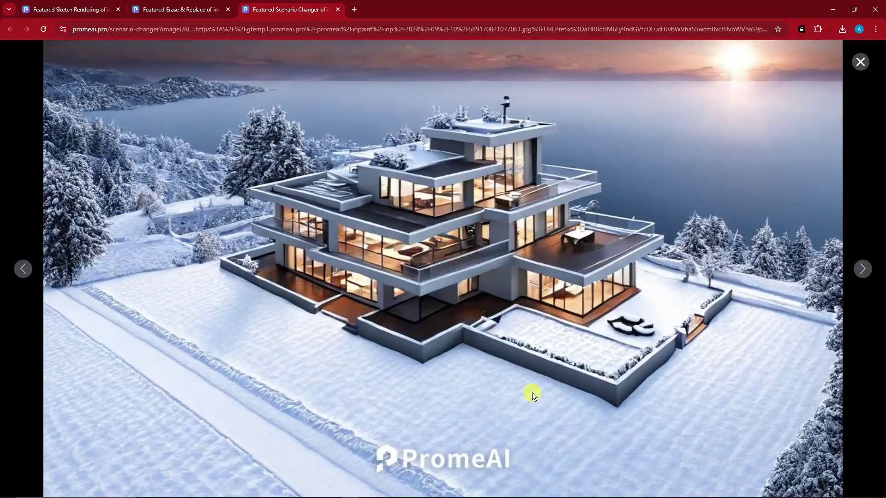
Drag the Slider divider to compare snowy and green-lawn scenes, then close the viewer.
{"action": "mouse_move", "coordinate": [421, 431]}
{"action": "left_click", "coordinate": [454, 471]}
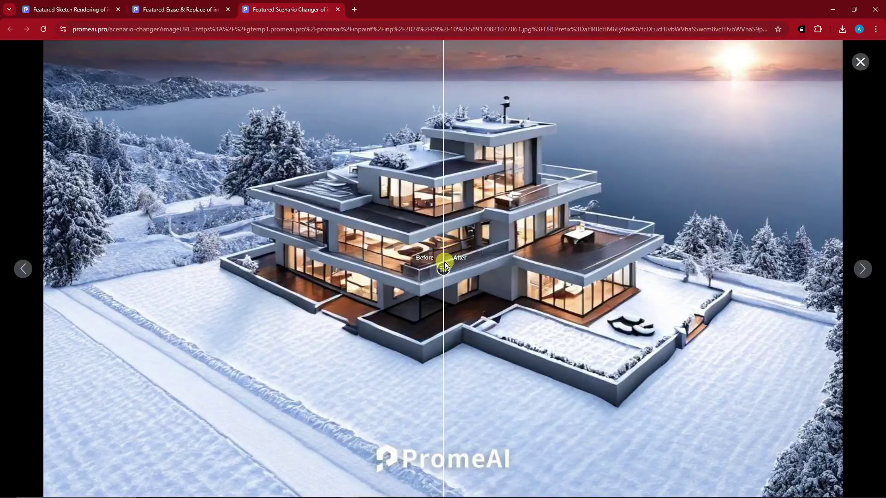
{"action": "left_click_drag", "start_coordinate": [444, 261], "coordinate": [666, 295]}
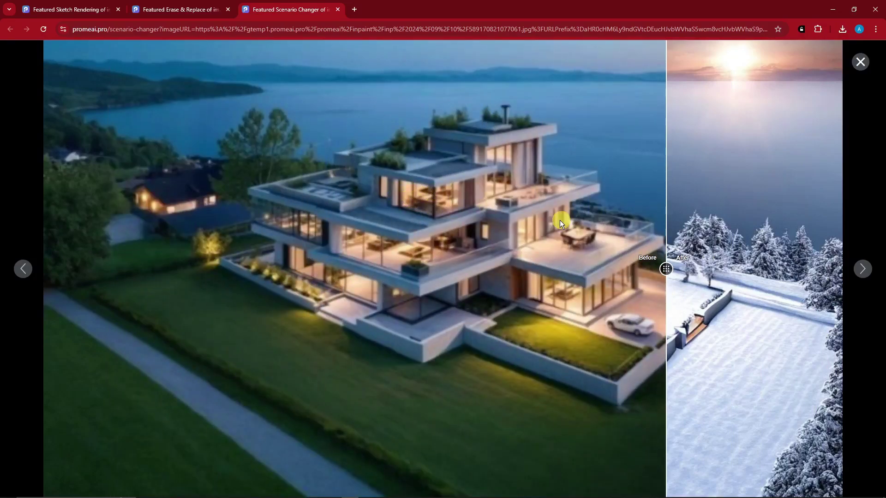
{"action": "left_click_drag", "start_coordinate": [665, 269], "coordinate": [43, 269]}
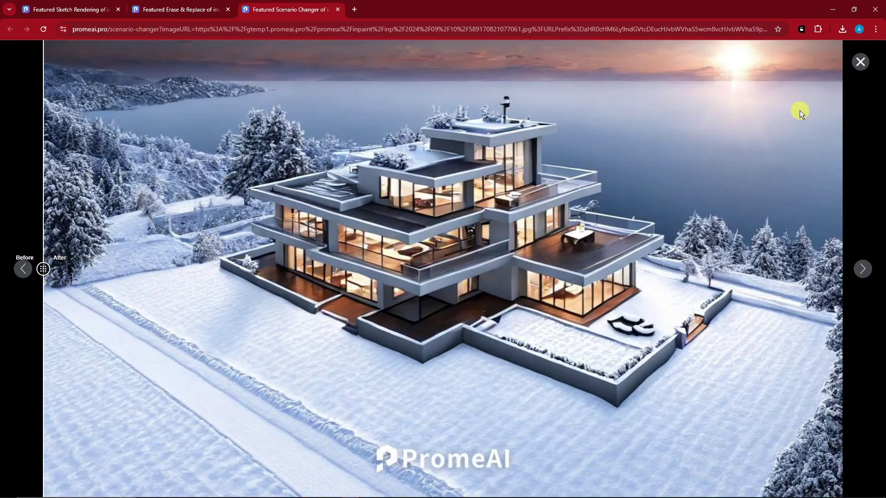
{"action": "left_click", "coordinate": [860, 65]}
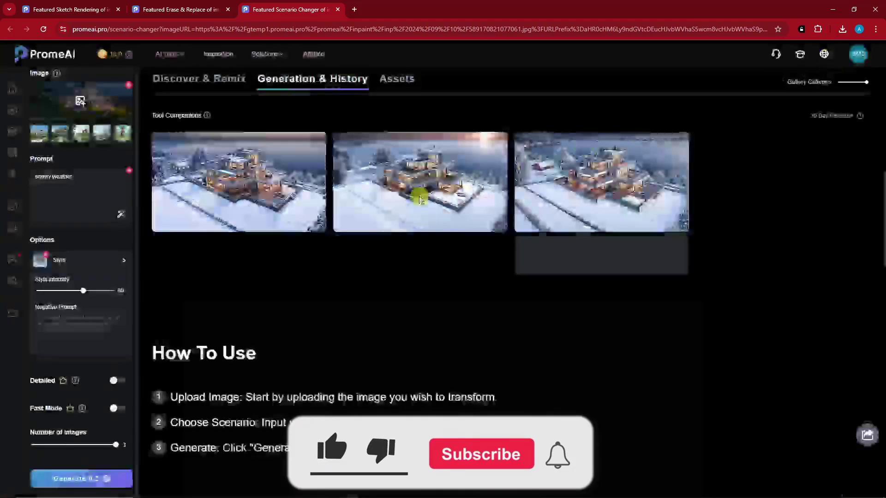